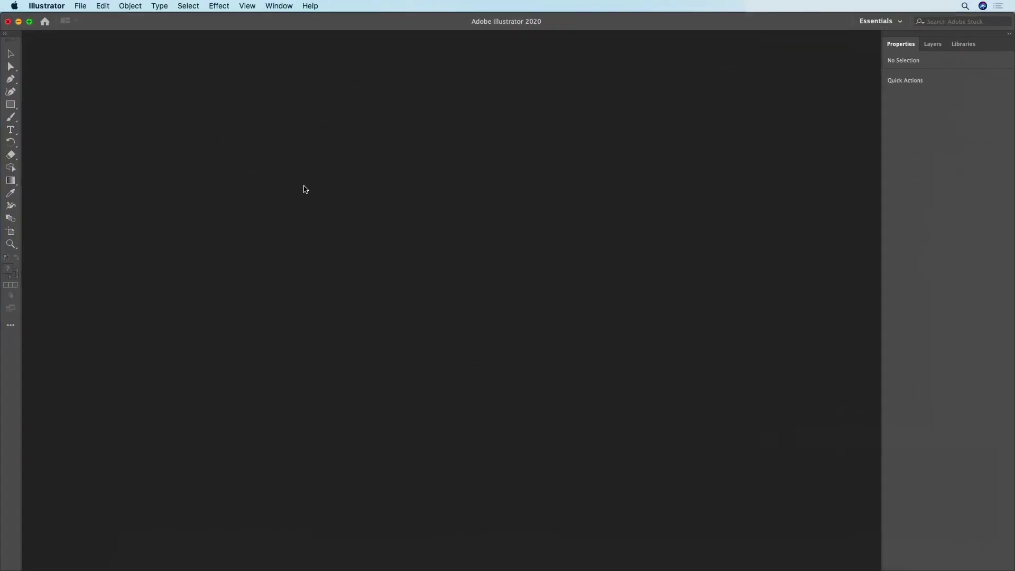
Step: Open Illustrator's File menu to start a new document
{"action": "left_click", "coordinate": [83, 7]}
Step: Choose File > New to set up a 1920 × 1080 px Web-Large document
{"action": "left_click", "coordinate": [97, 21]}
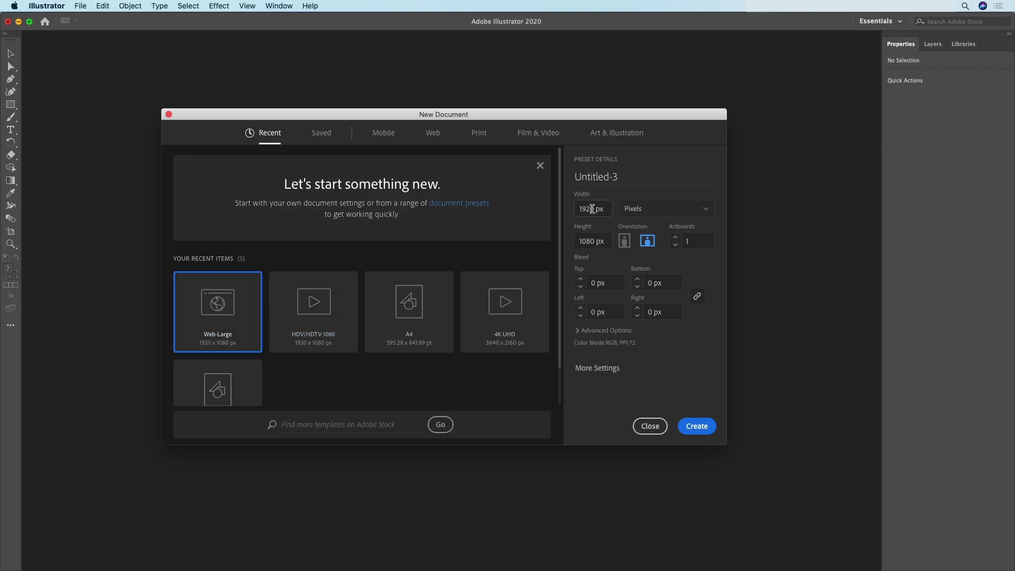
Step: Create the 1920 × 1080 px document, show its Layers panel, and select the Pencil tool
{"action": "left_click", "coordinate": [693, 429]}
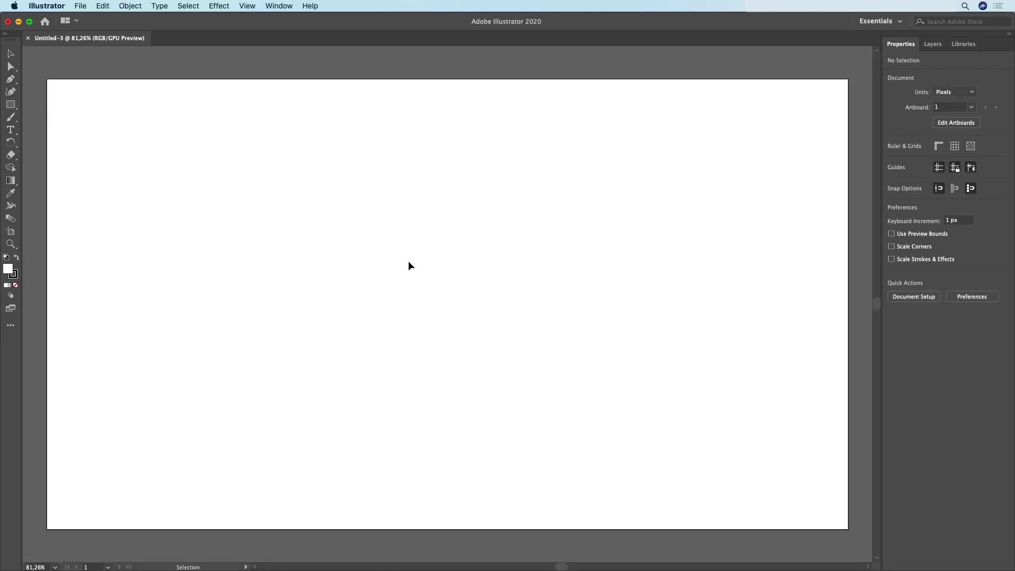
{"action": "scroll", "coordinate": [408, 262], "scroll_direction": "down", "scroll_amount": 2}
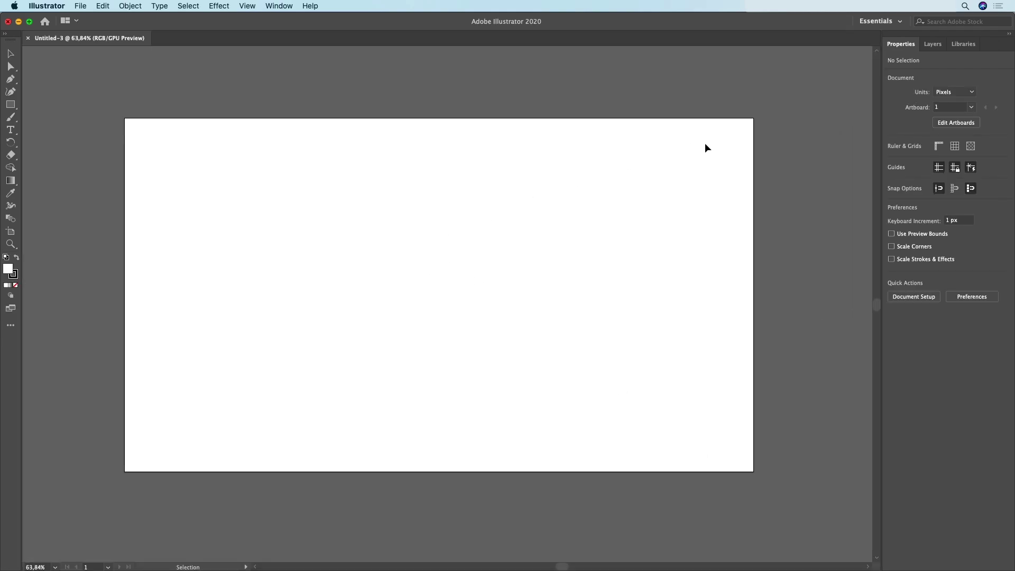
{"action": "left_click", "coordinate": [933, 44]}
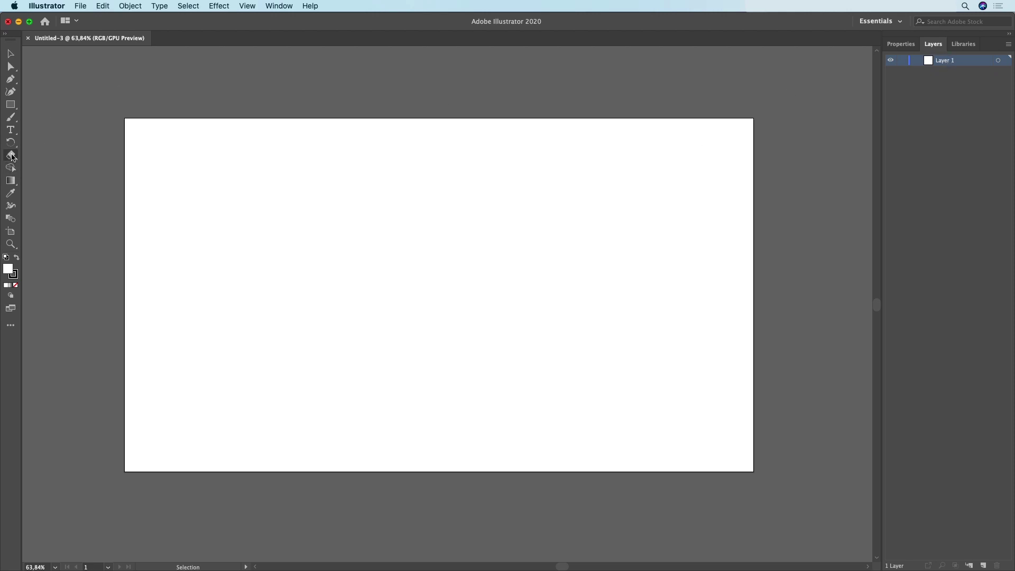
{"action": "left_click", "coordinate": [11, 121]}
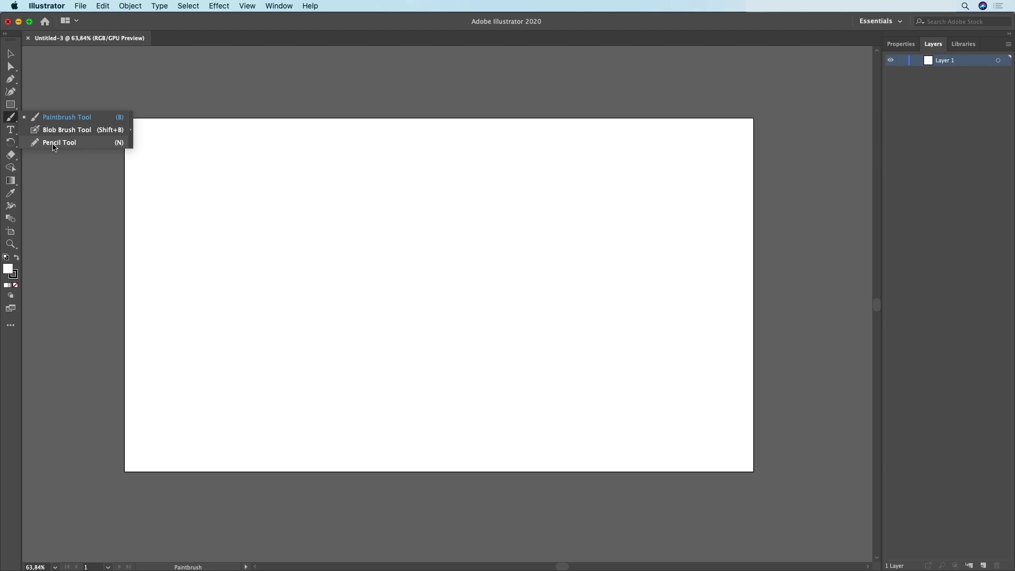
{"action": "left_click", "coordinate": [54, 144]}
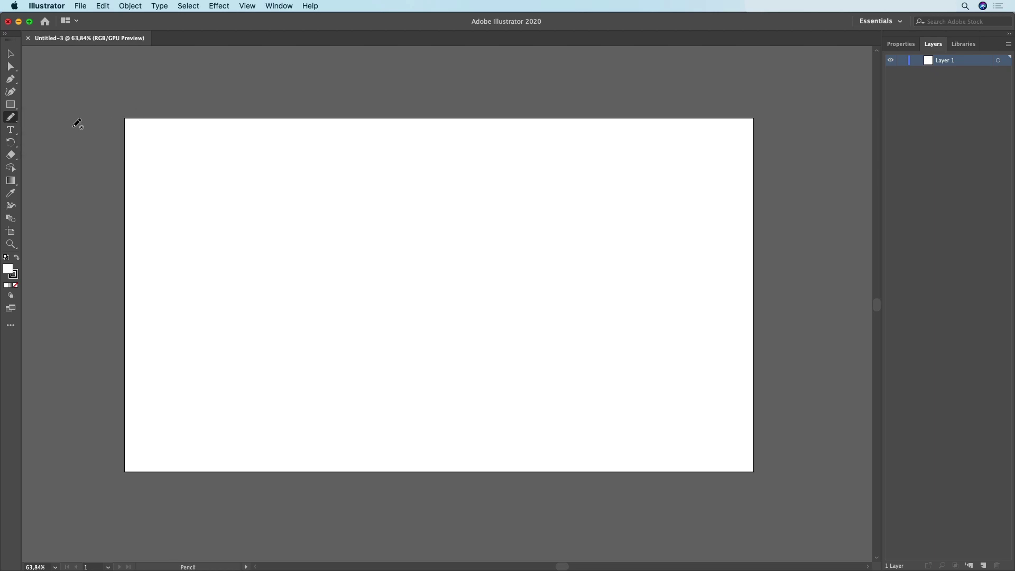
Step: In Pencil Tool Options, set Fidelity fully to Smooth and confirm
{"action": "double_click", "coordinate": [11, 116]}
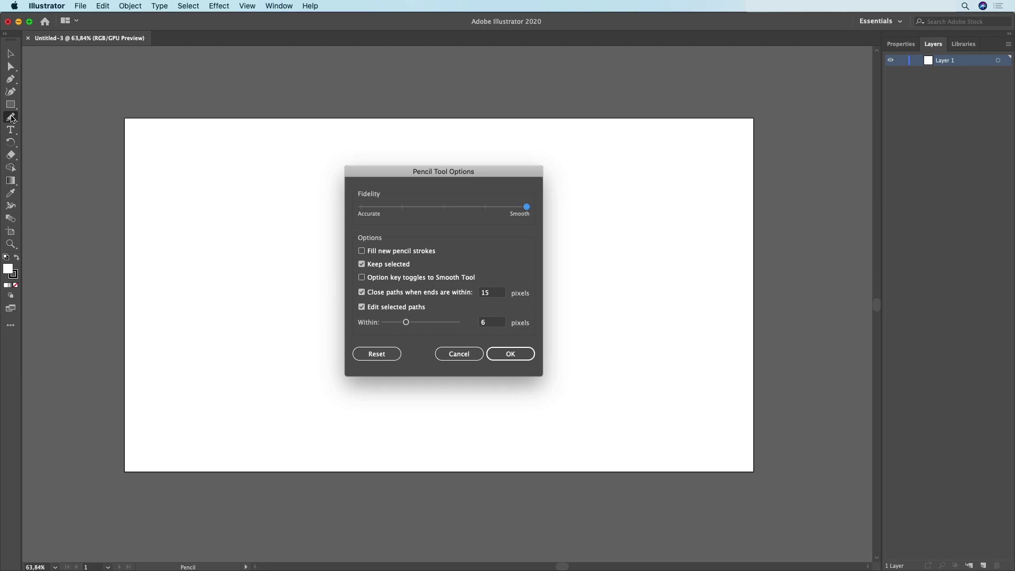
{"action": "left_click", "coordinate": [445, 207]}
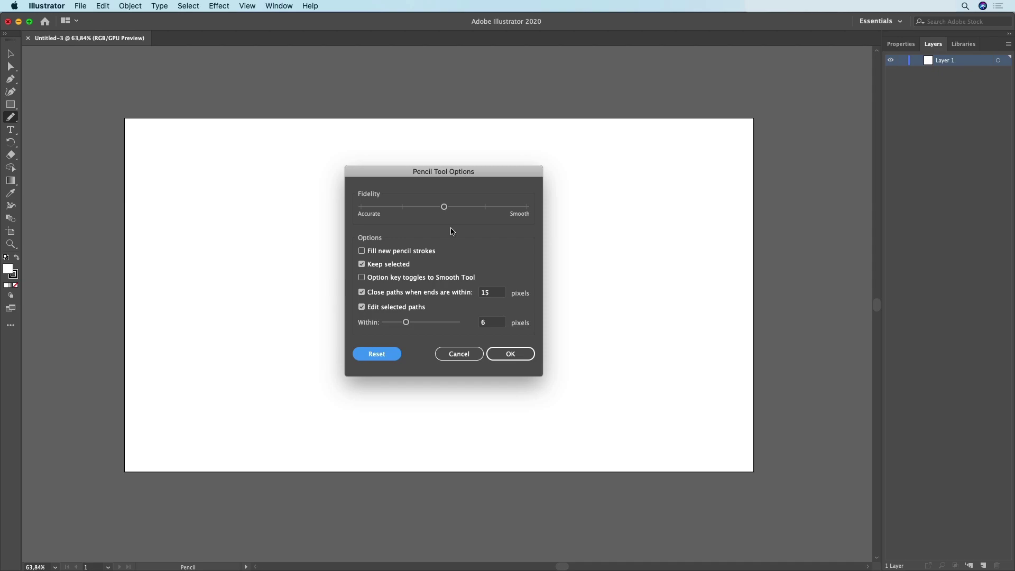
{"action": "left_click_drag", "start_coordinate": [444, 207], "coordinate": [527, 210]}
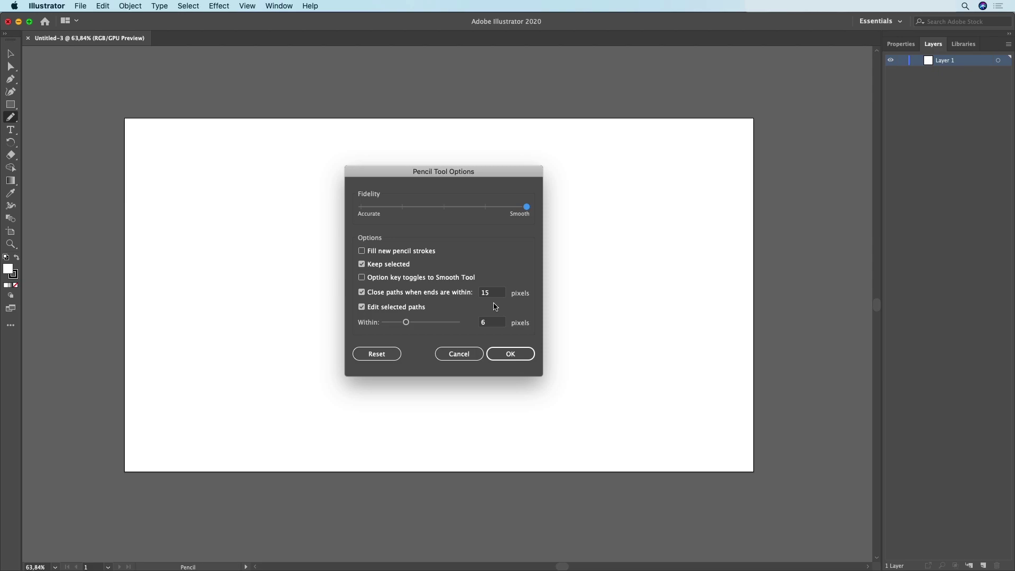
{"action": "left_click", "coordinate": [510, 354]}
Step: Draw three pencil curves (lower left, diagonal across the artboard, top right), then deselect
{"action": "scroll", "coordinate": [364, 302], "scroll_direction": "down", "scroll_amount": 5}
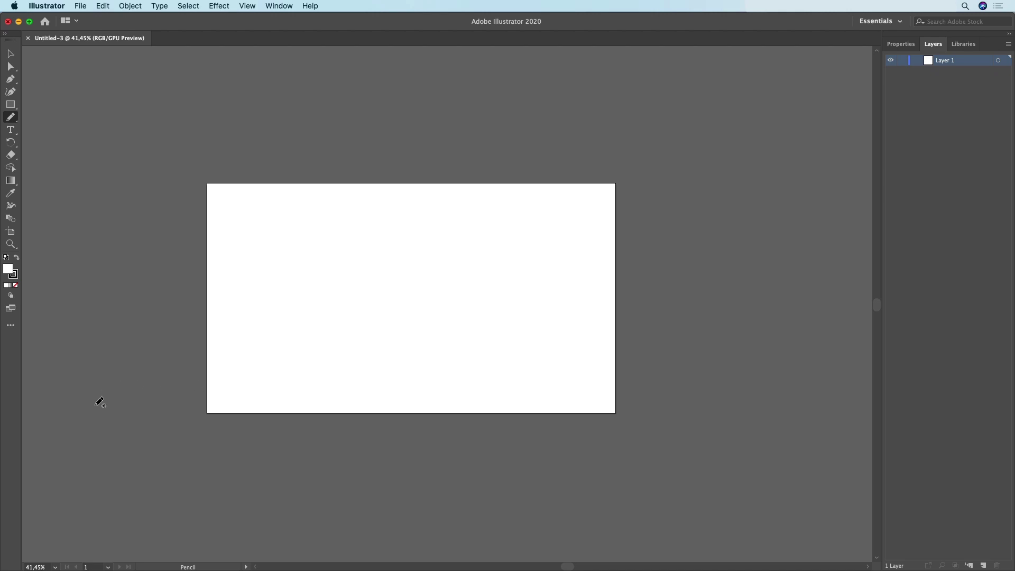
{"action": "mouse_move", "coordinate": [72, 399]}
{"action": "left_mouse_down"}
{"action": "mouse_move", "coordinate": [116, 389]}
{"action": "mouse_move", "coordinate": [214, 479]}
{"action": "mouse_move", "coordinate": [223, 501]}
{"action": "left_mouse_up"}
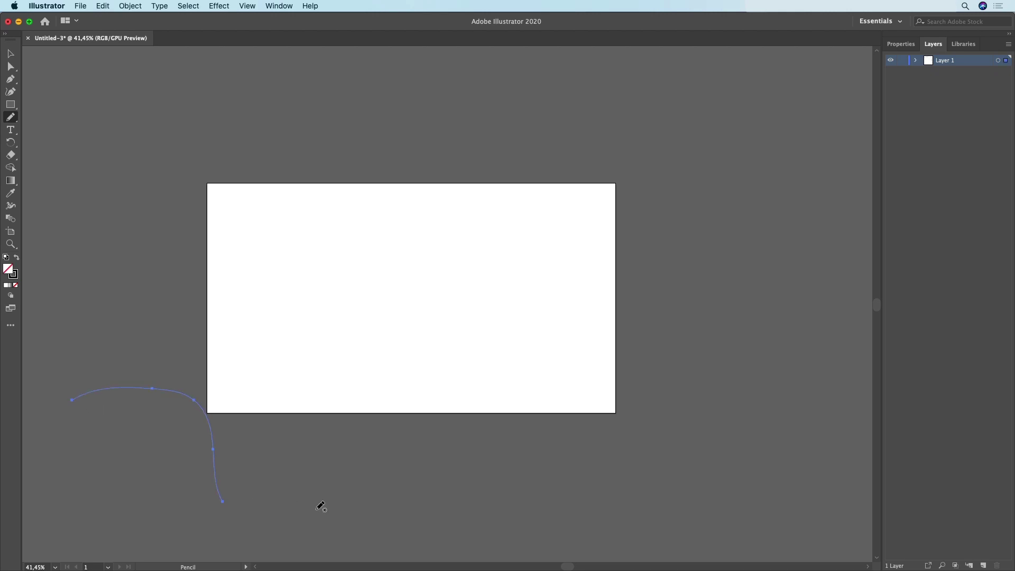
{"action": "mouse_move", "coordinate": [211, 92]}
{"action": "left_mouse_down"}
{"action": "mouse_move", "coordinate": [255, 100]}
{"action": "mouse_move", "coordinate": [390, 296]}
{"action": "mouse_move", "coordinate": [631, 429]}
{"action": "mouse_move", "coordinate": [678, 487]}
{"action": "left_mouse_up"}
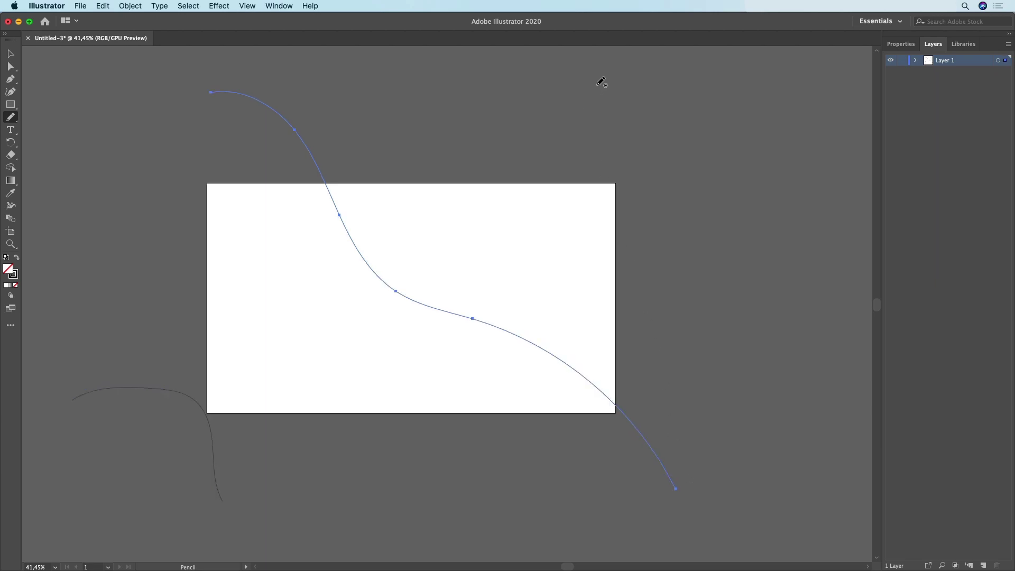
{"action": "mouse_move", "coordinate": [592, 72]}
{"action": "left_mouse_down"}
{"action": "mouse_move", "coordinate": [590, 130]}
{"action": "mouse_move", "coordinate": [811, 221]}
{"action": "left_mouse_up"}
{"action": "key", "text": "v"}
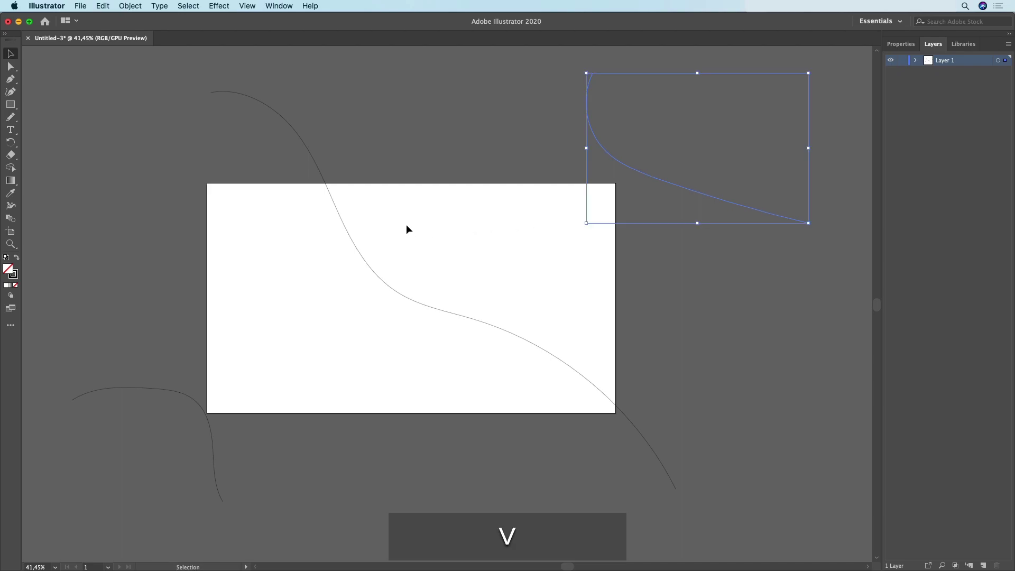
{"action": "left_click", "coordinate": [402, 125]}
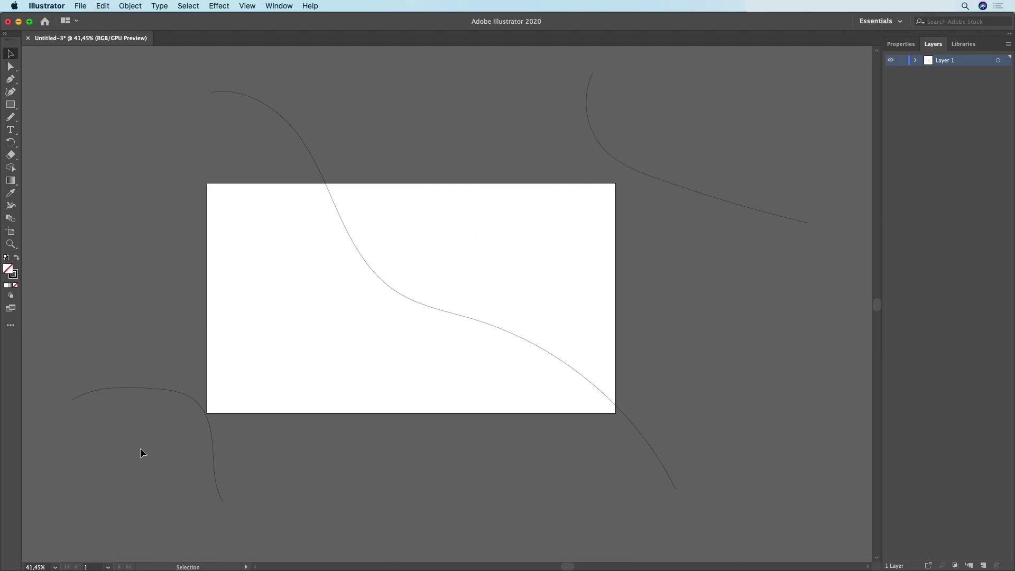
Step: Select all three curves and raise their stroke weight from 1 pt to 10 pt
{"action": "left_click_drag", "start_coordinate": [140, 448], "coordinate": [624, 110]}
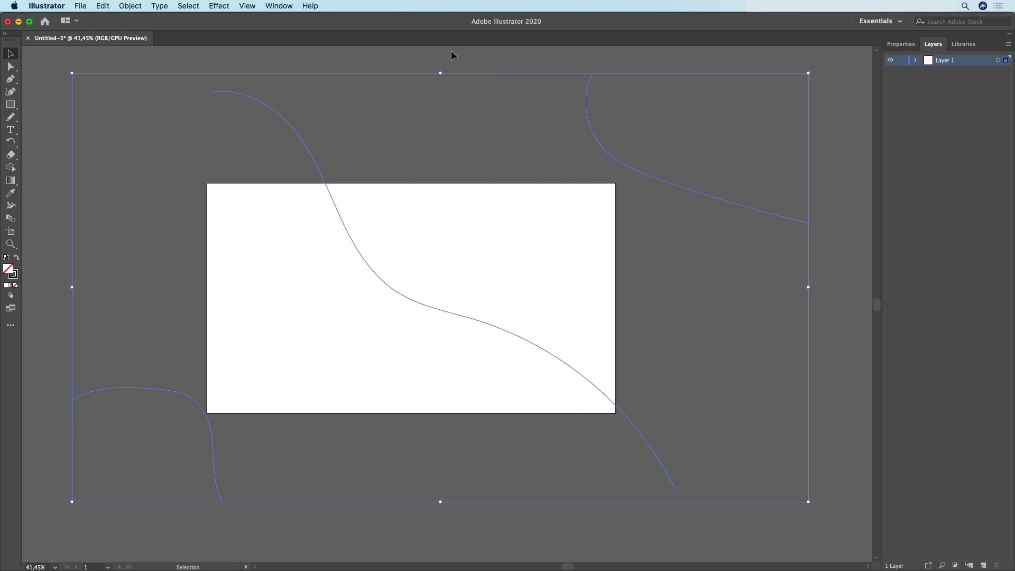
{"action": "left_click", "coordinate": [899, 46]}
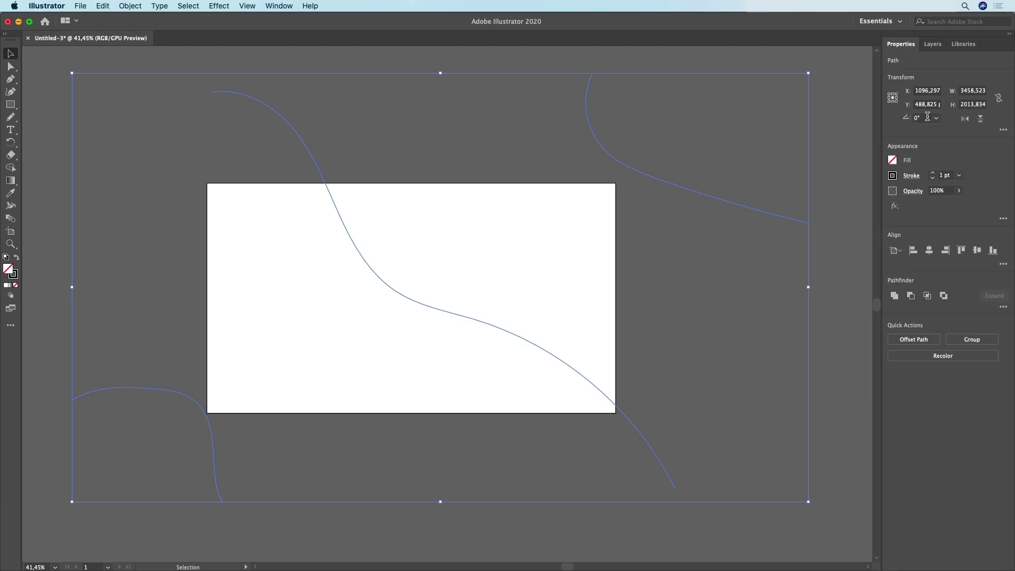
{"action": "left_click", "coordinate": [934, 174]}
{"action": "left_click", "coordinate": [933, 174]}
{"action": "left_click", "coordinate": [933, 174]}
{"action": "left_click", "coordinate": [933, 174]}
{"action": "left_click", "coordinate": [934, 174]}
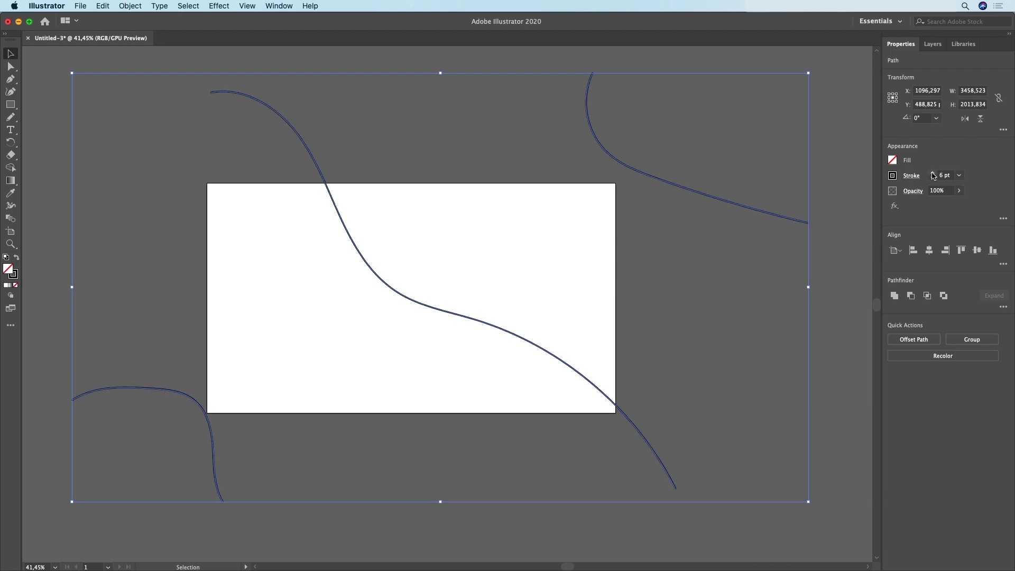
{"action": "left_click", "coordinate": [933, 175]}
{"action": "left_click", "coordinate": [933, 175]}
{"action": "left_click", "coordinate": [933, 175]}
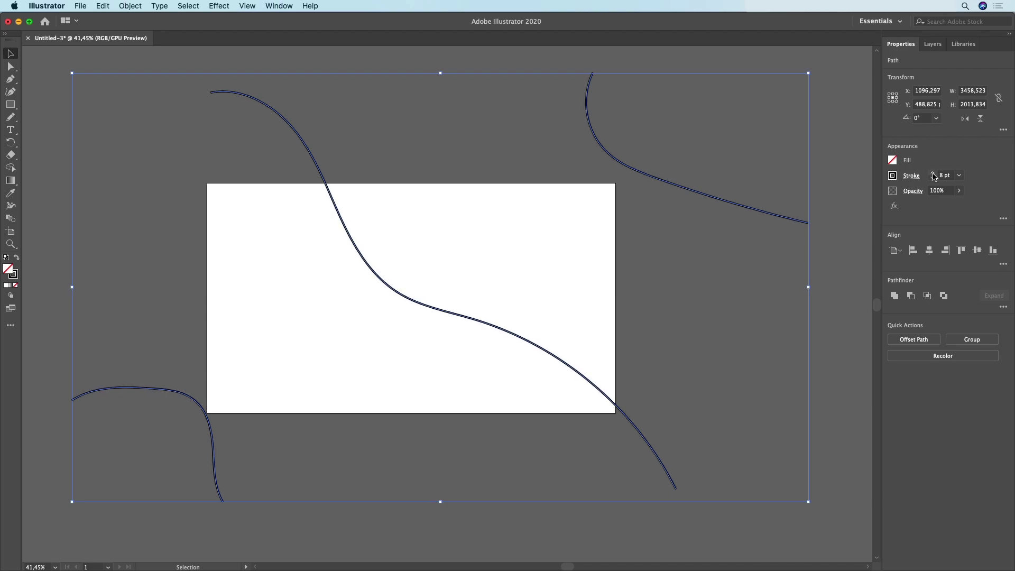
{"action": "left_click", "coordinate": [934, 175]}
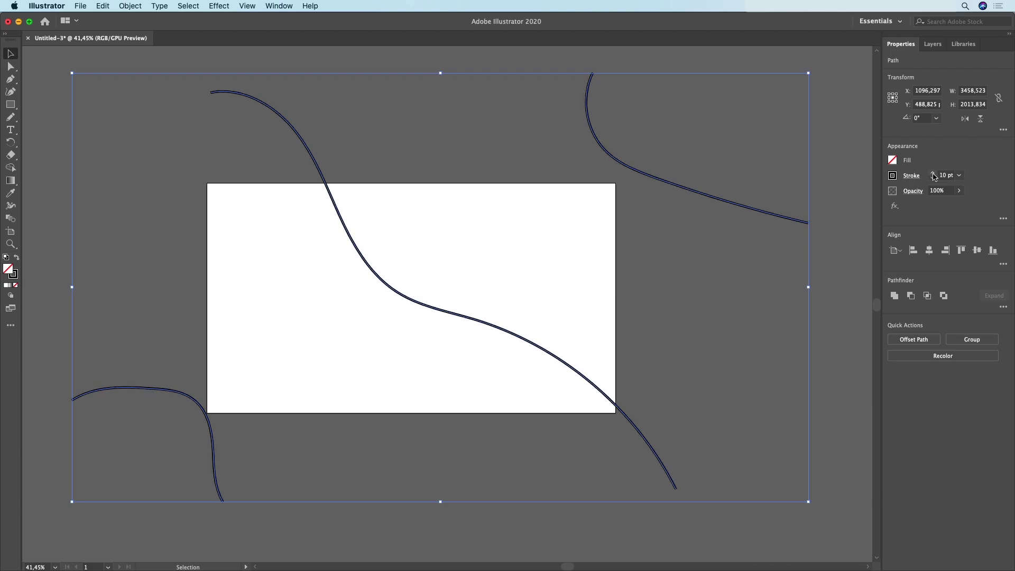
{"action": "left_click", "coordinate": [279, 6]}
Step: Dismiss the Window menu and join the selected curves with Object > Blend > Make
{"action": "mouse_move", "coordinate": [411, 57]}
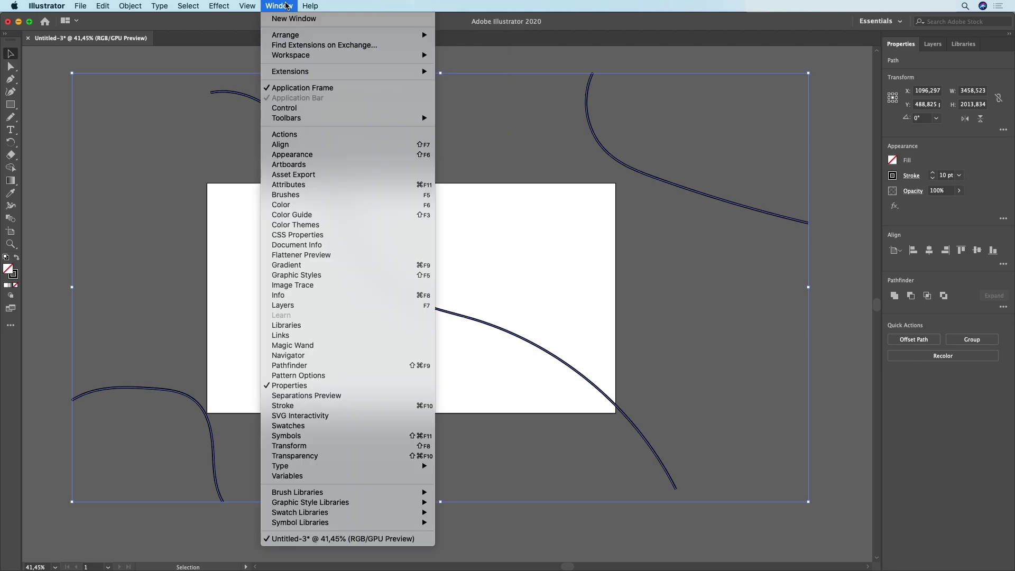
{"action": "key", "text": "Escape"}
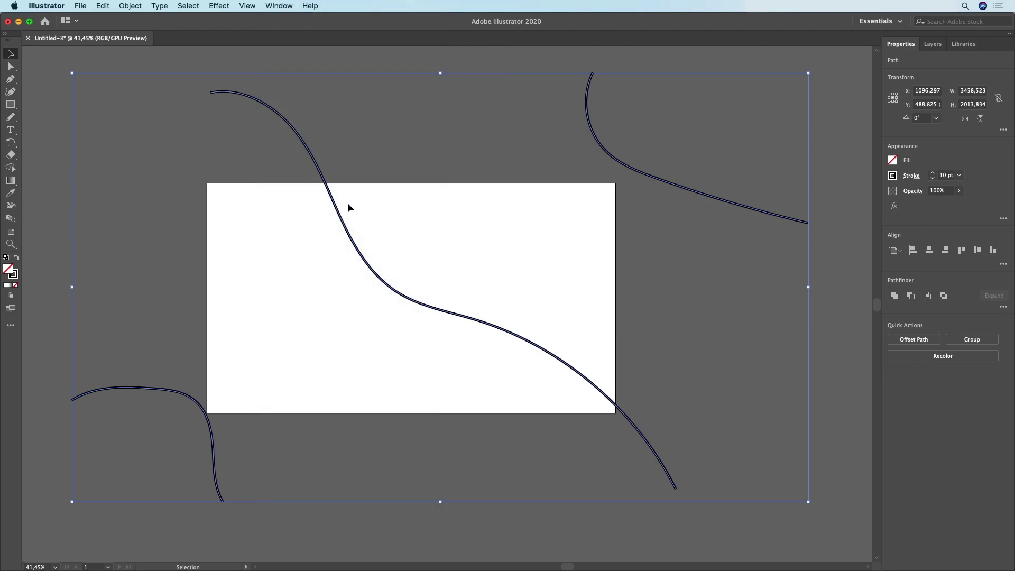
{"action": "left_click", "coordinate": [132, 6]}
{"action": "mouse_move", "coordinate": [193, 282]}
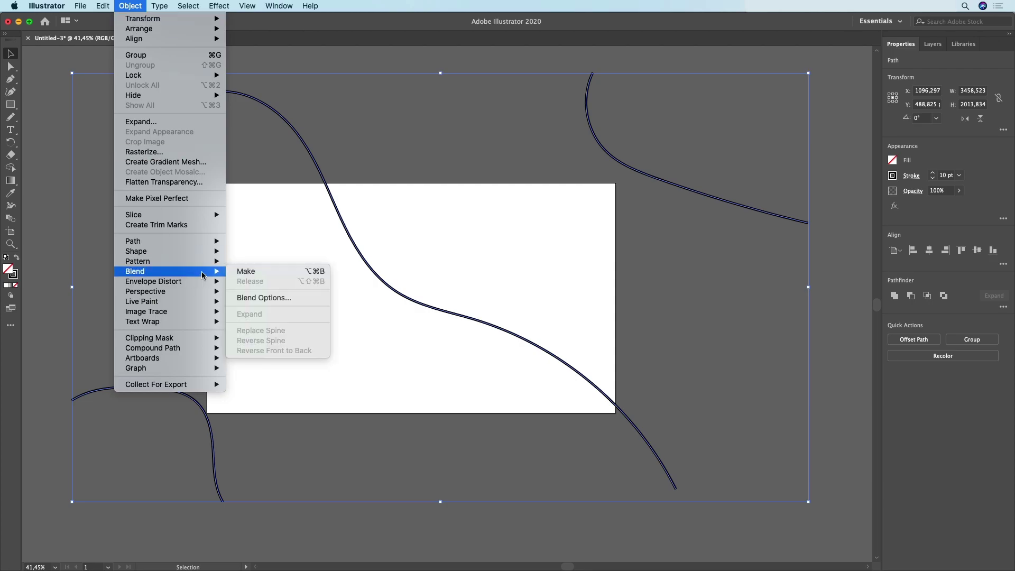
{"action": "left_click", "coordinate": [240, 271]}
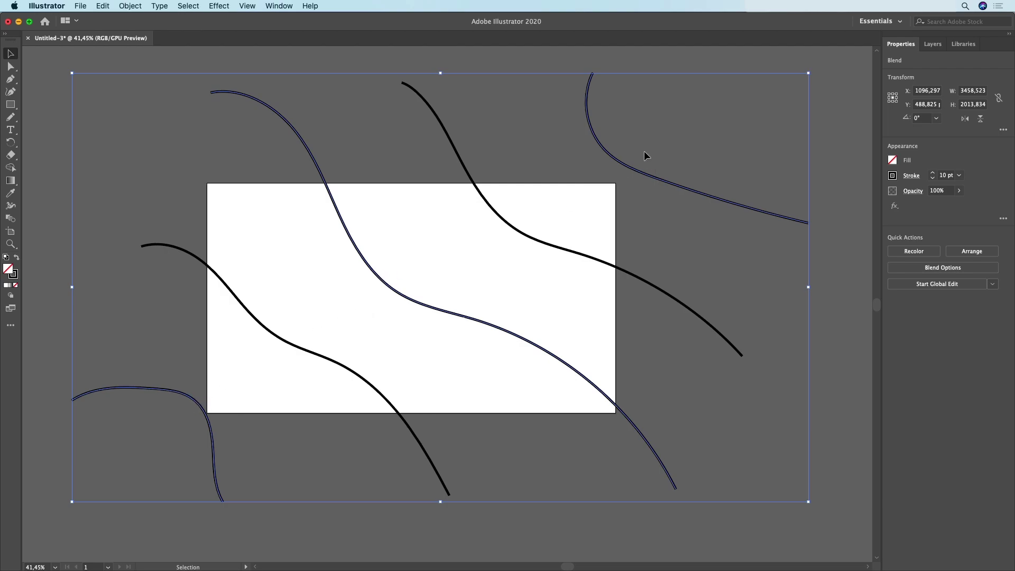
Step: In Blend Options, preview a 5-step Specified Steps blend with live preview on
{"action": "left_click", "coordinate": [920, 270]}
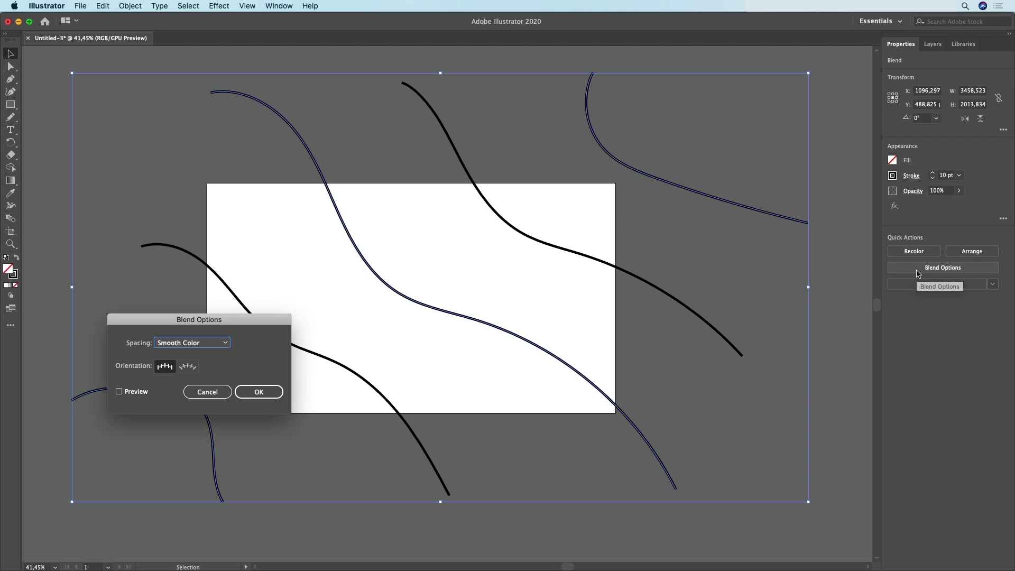
{"action": "left_click", "coordinate": [191, 343]}
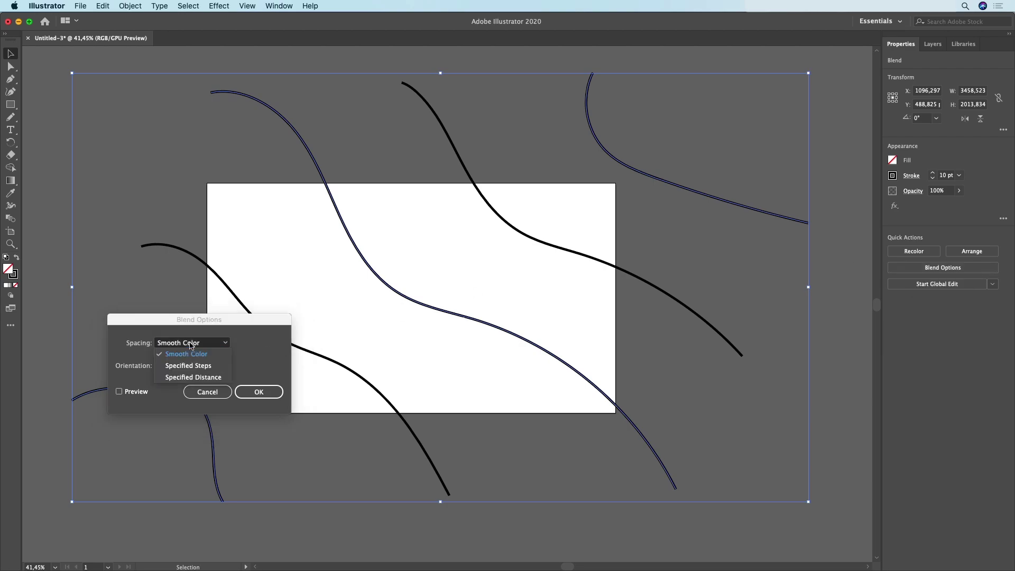
{"action": "left_click", "coordinate": [196, 369]}
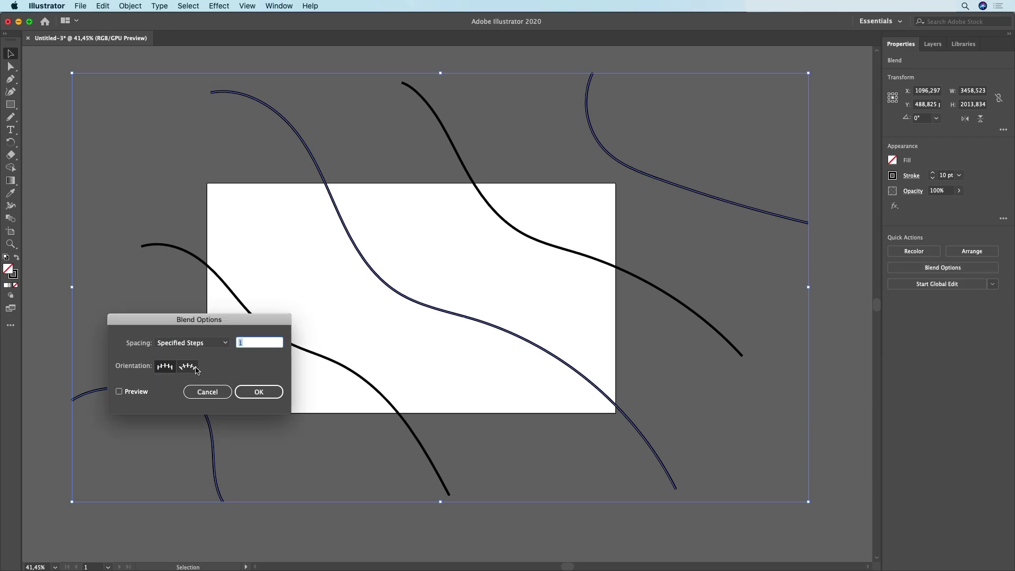
{"action": "left_click", "coordinate": [119, 392]}
{"action": "type", "text": "5"}
{"action": "left_click", "coordinate": [167, 368]}
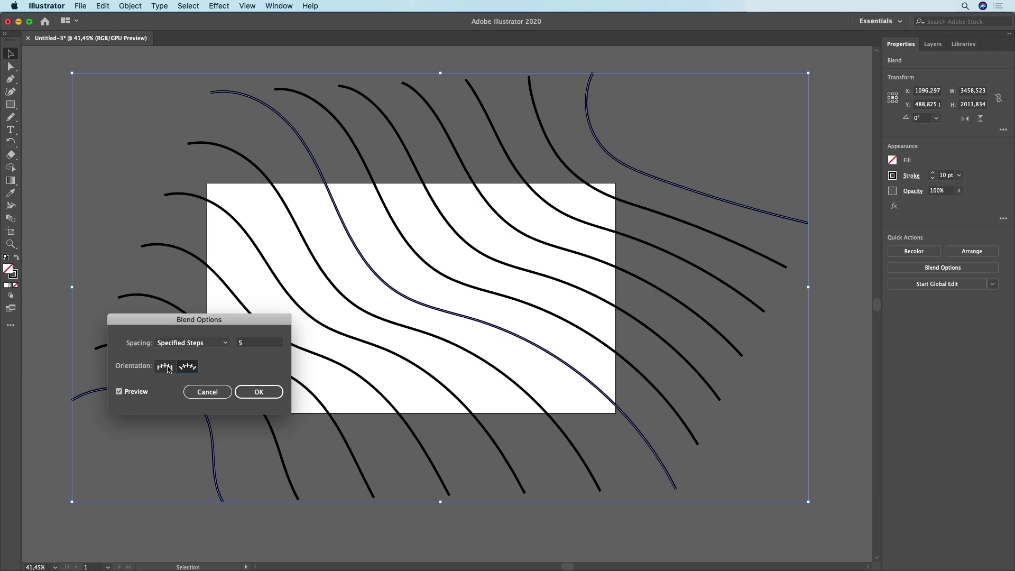
Step: Switch spacing to Specified Distance of 100 px with Align to Page orientation
{"action": "left_click", "coordinate": [195, 343]}
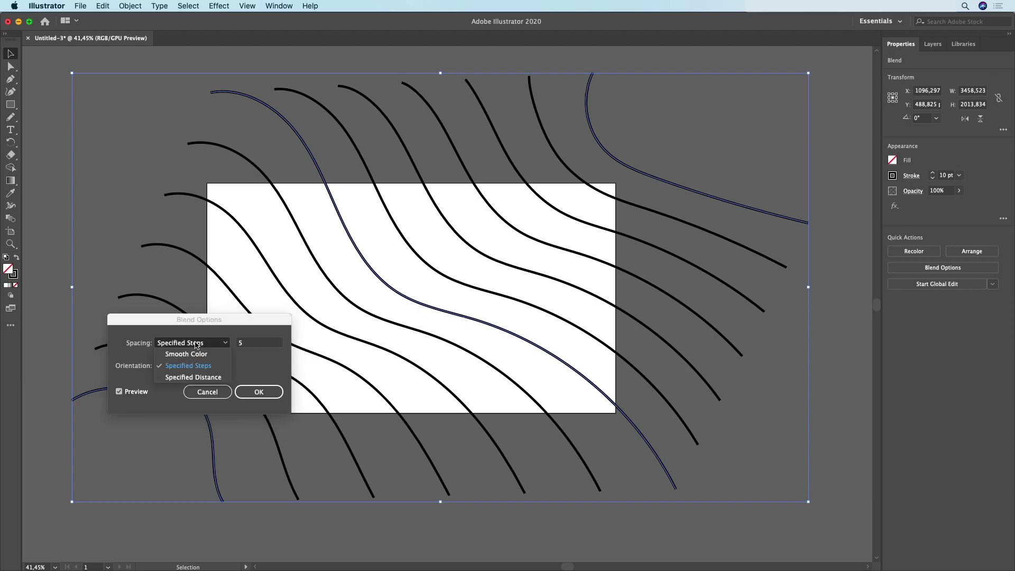
{"action": "left_click", "coordinate": [205, 377]}
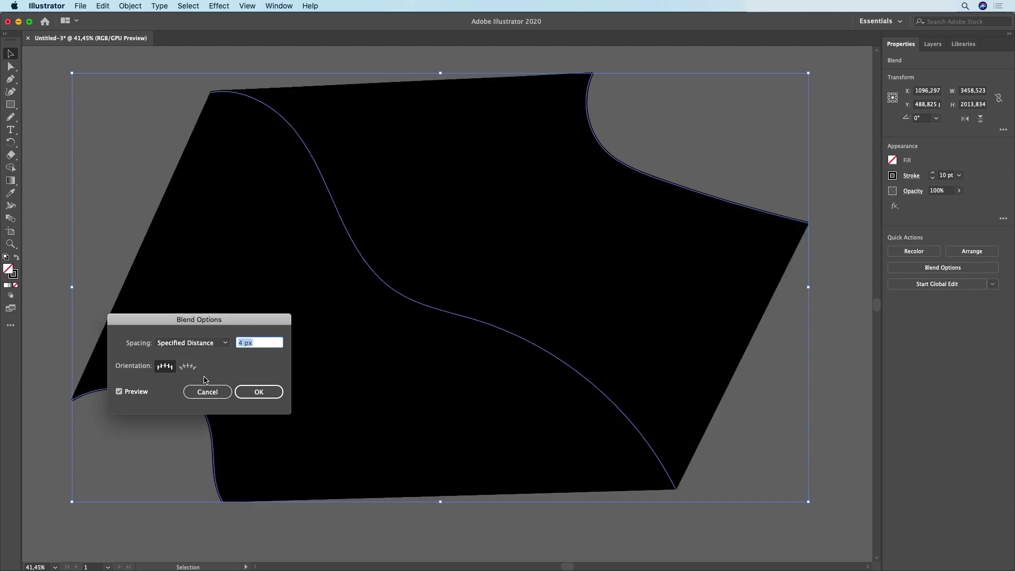
{"action": "left_click", "coordinate": [248, 343]}
{"action": "key", "text": "BackSpace"}
{"action": "type", "text": "50"}
{"action": "left_click", "coordinate": [185, 367]}
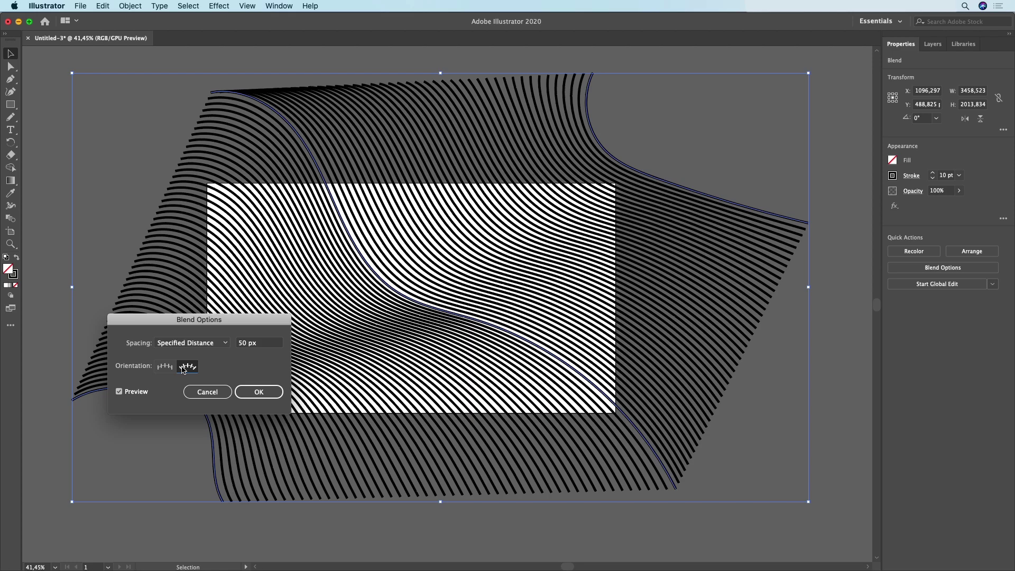
{"action": "left_click", "coordinate": [165, 366]}
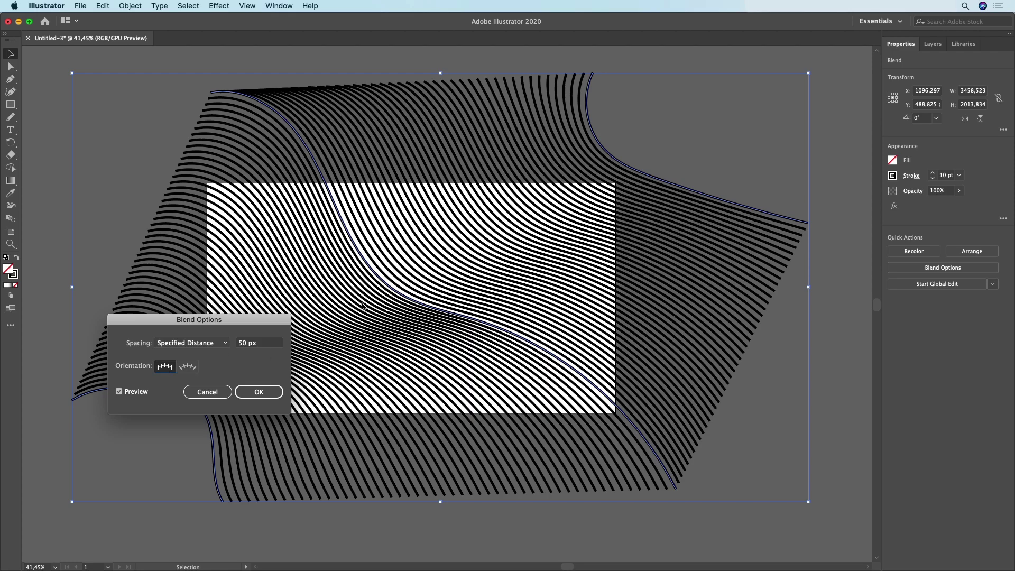
{"action": "left_click_drag", "start_coordinate": [248, 347], "coordinate": [226, 346]}
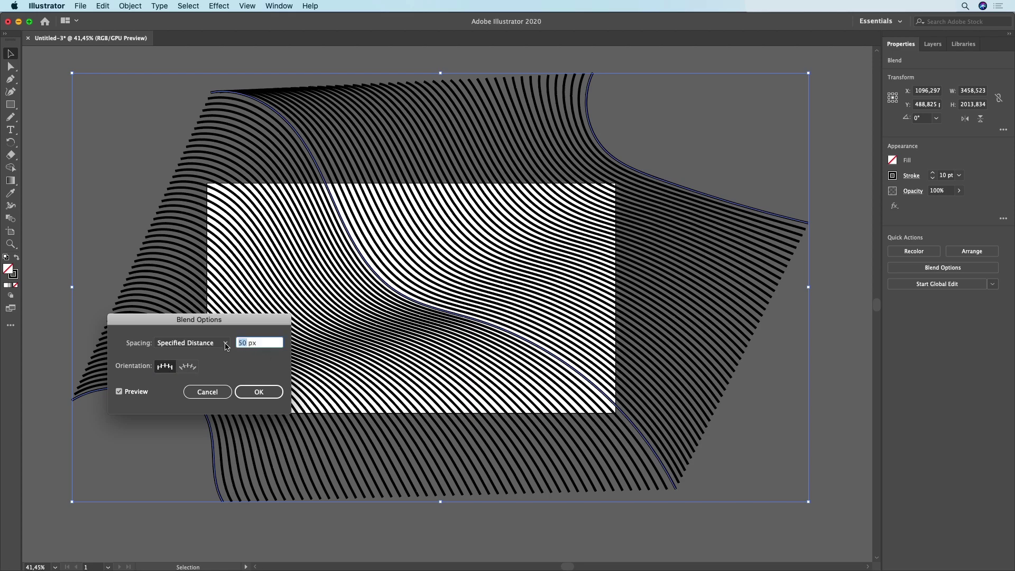
{"action": "type", "text": "100"}
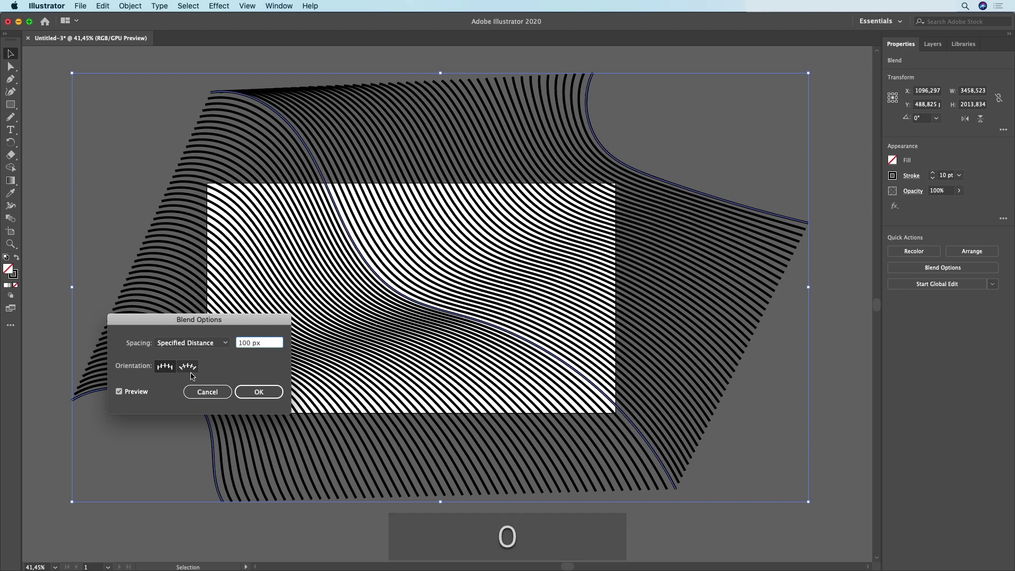
{"action": "key", "text": "Tab"}
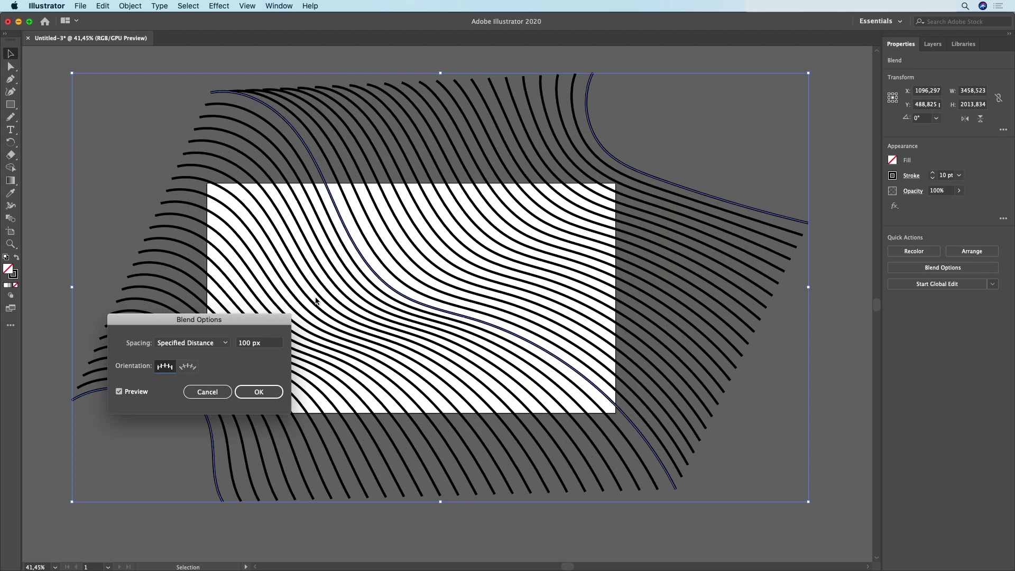
Step: Confirm the blend, then isolate it and shift the top-right curve right and the S-curve up
{"action": "left_click", "coordinate": [270, 391]}
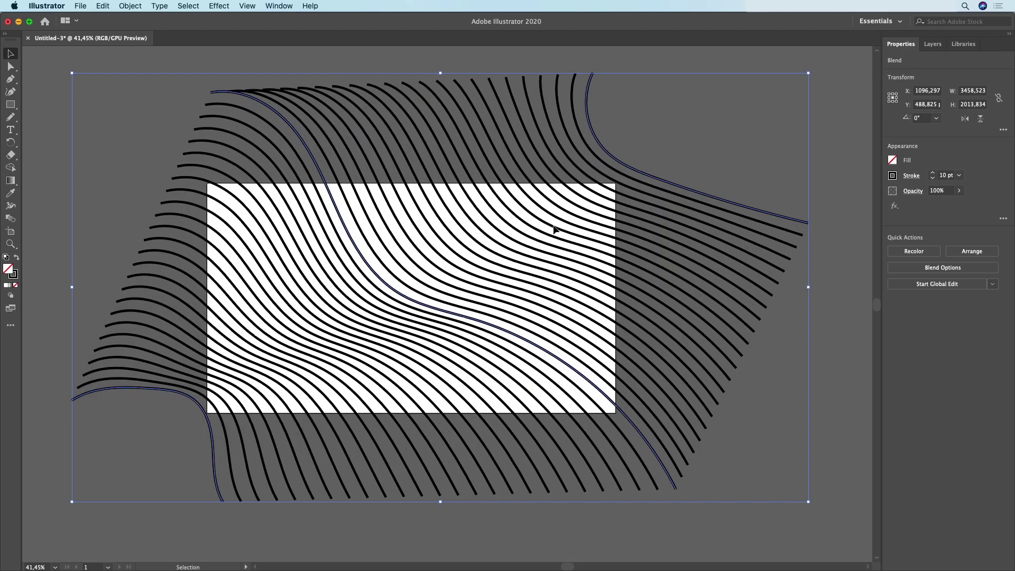
{"action": "left_click", "coordinate": [687, 149]}
{"action": "left_click", "coordinate": [604, 152]}
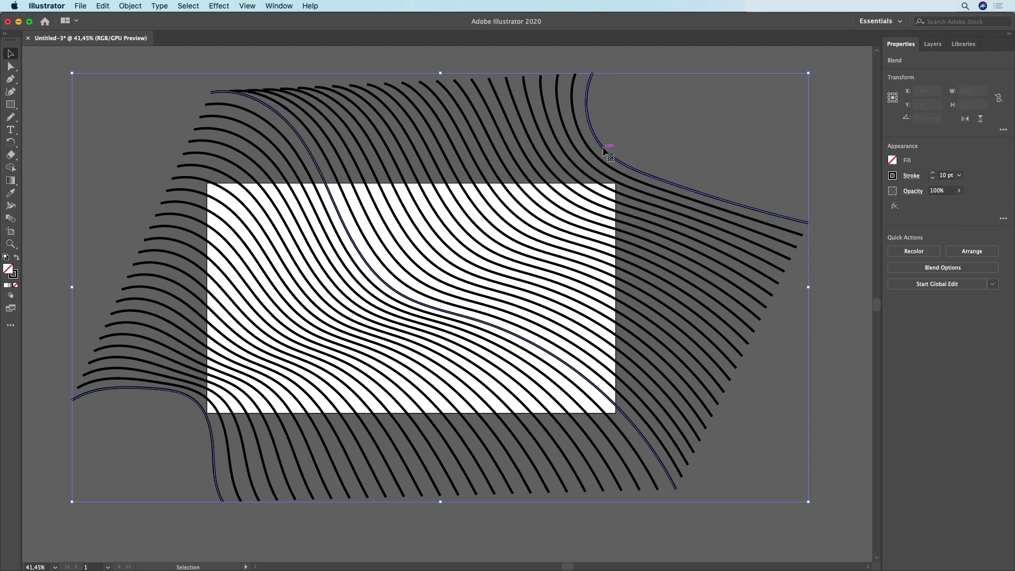
{"action": "double_click", "coordinate": [604, 152]}
{"action": "left_click", "coordinate": [590, 132]}
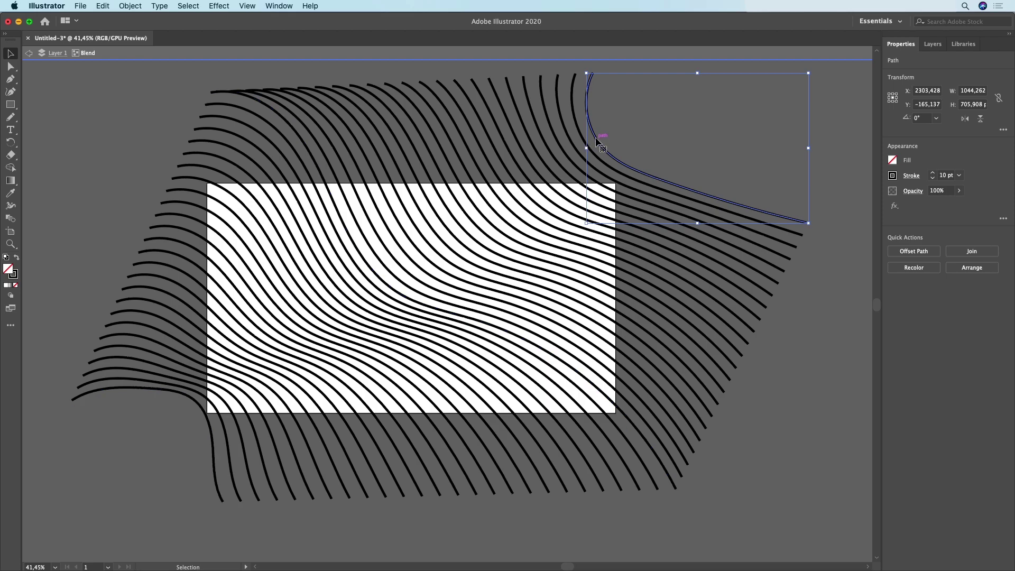
{"action": "mouse_move", "coordinate": [598, 138]}
{"action": "left_mouse_down"}
{"action": "mouse_move", "coordinate": [665, 142]}
{"action": "mouse_move", "coordinate": [608, 144]}
{"action": "left_mouse_up"}
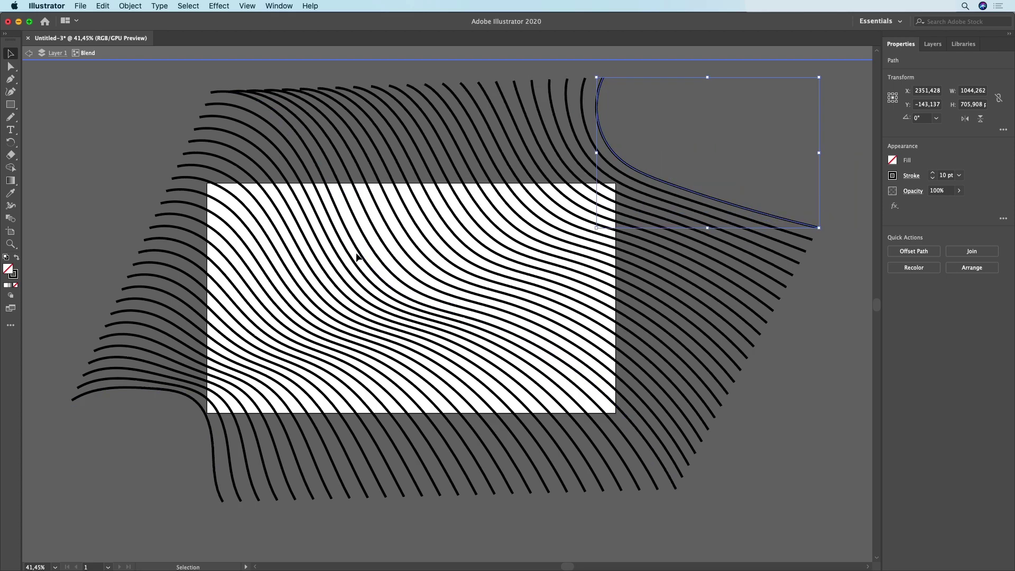
{"action": "mouse_move", "coordinate": [359, 255]}
{"action": "left_mouse_down"}
{"action": "mouse_move", "coordinate": [391, 254]}
{"action": "mouse_move", "coordinate": [363, 247]}
{"action": "left_mouse_up"}
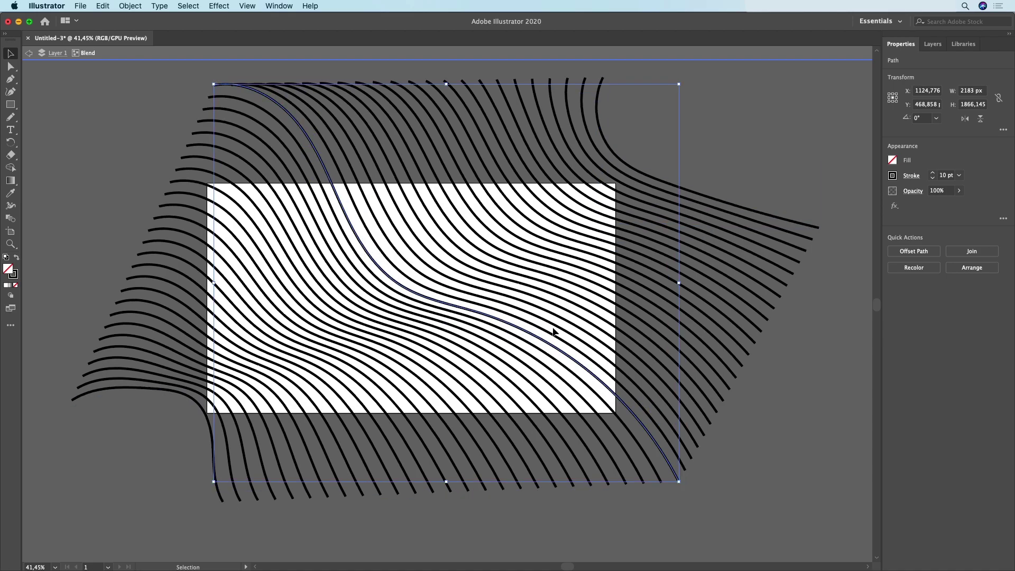
{"action": "left_click", "coordinate": [776, 388]}
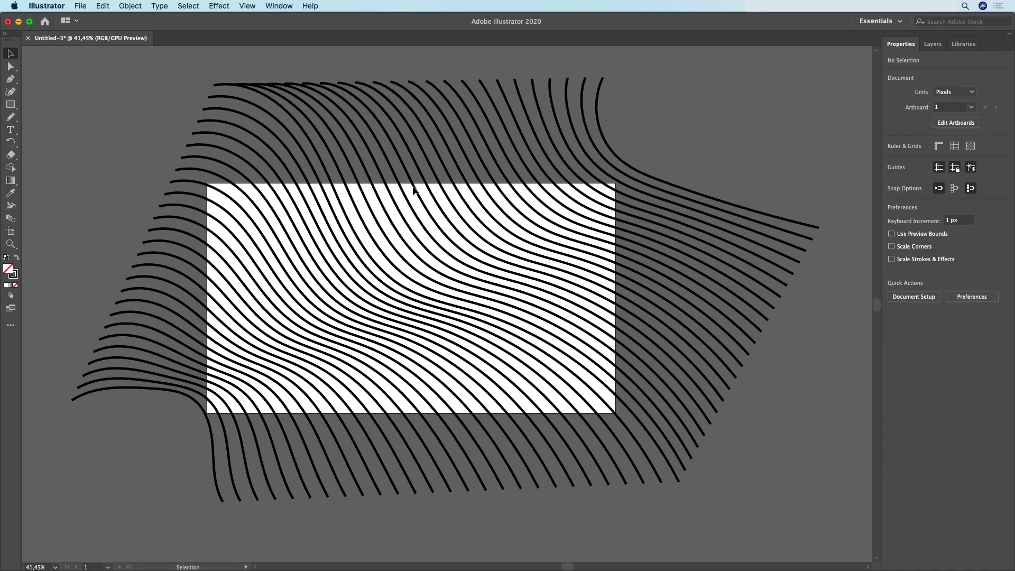
Step: Save the artwork as Lines.ai in Adobe Illustrator format in the Tutorial folder
{"action": "left_click", "coordinate": [82, 6]}
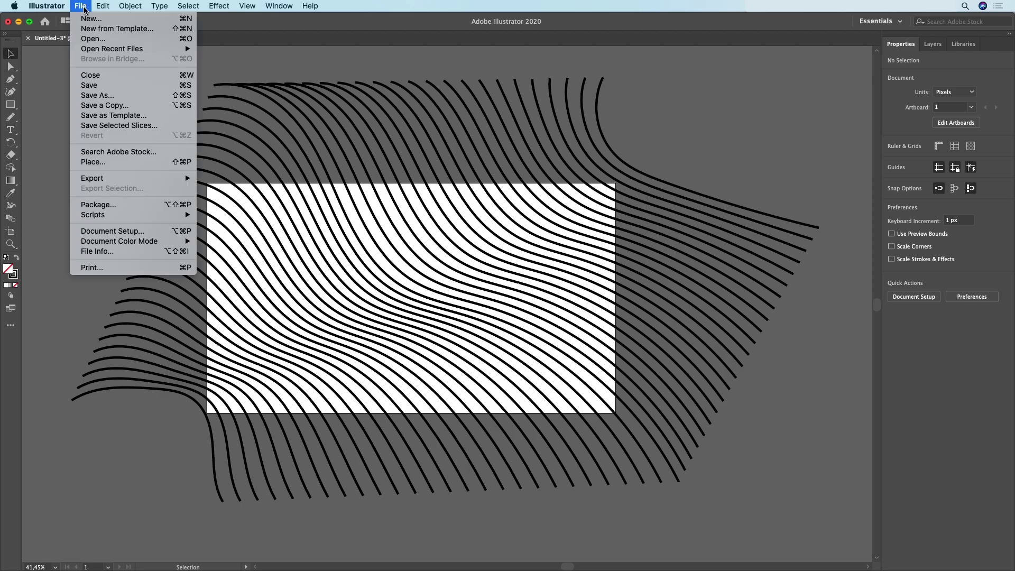
{"action": "left_click", "coordinate": [126, 86]}
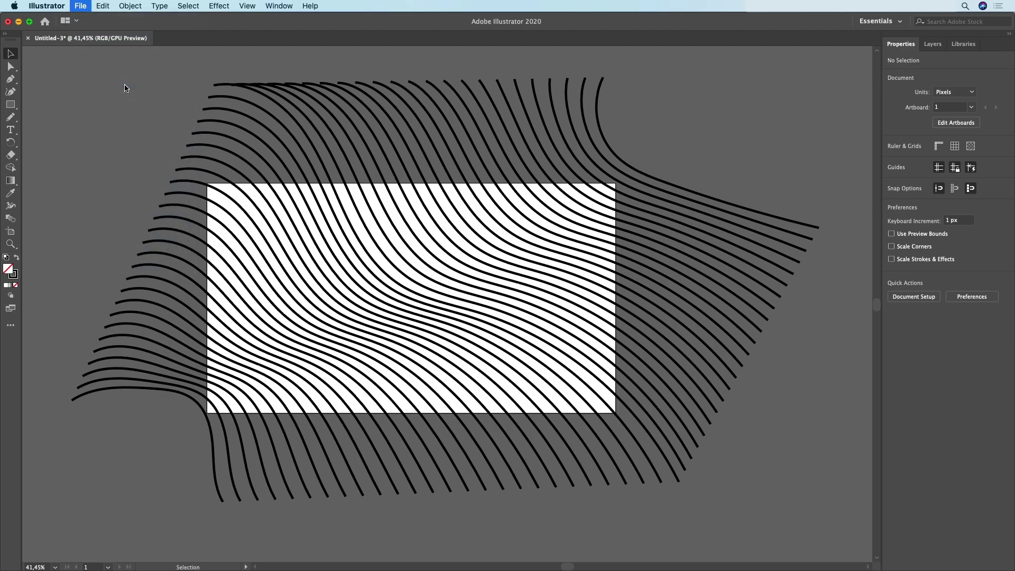
{"action": "type", "text": "L"}
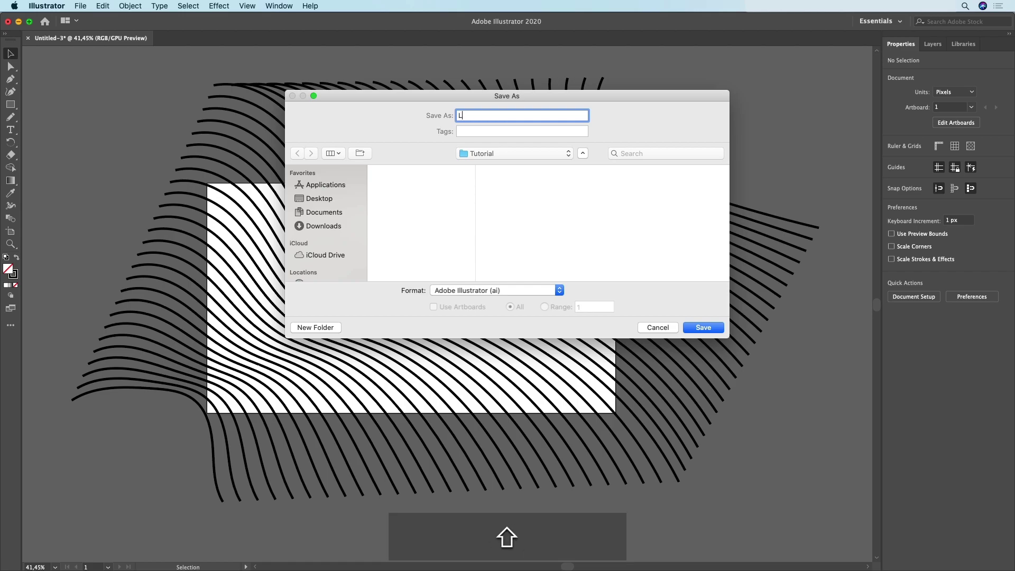
{"action": "type", "text": "ines"}
{"action": "key", "text": "Return"}
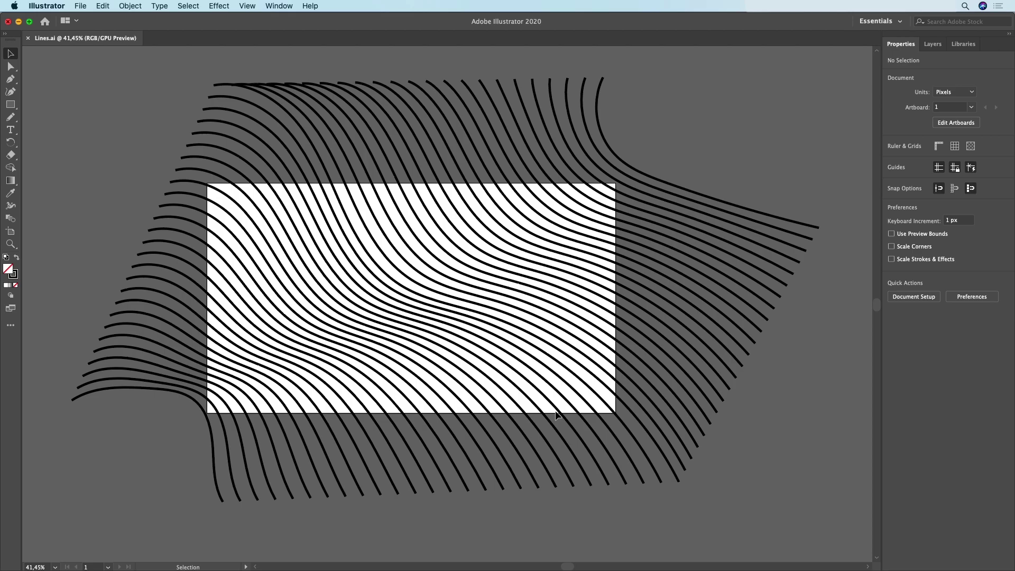
Step: In After Effects, import Lines.ai into the project as a composition
{"action": "key", "text": "ctrl+Up"}
{"action": "left_click", "coordinate": [202, 178]}
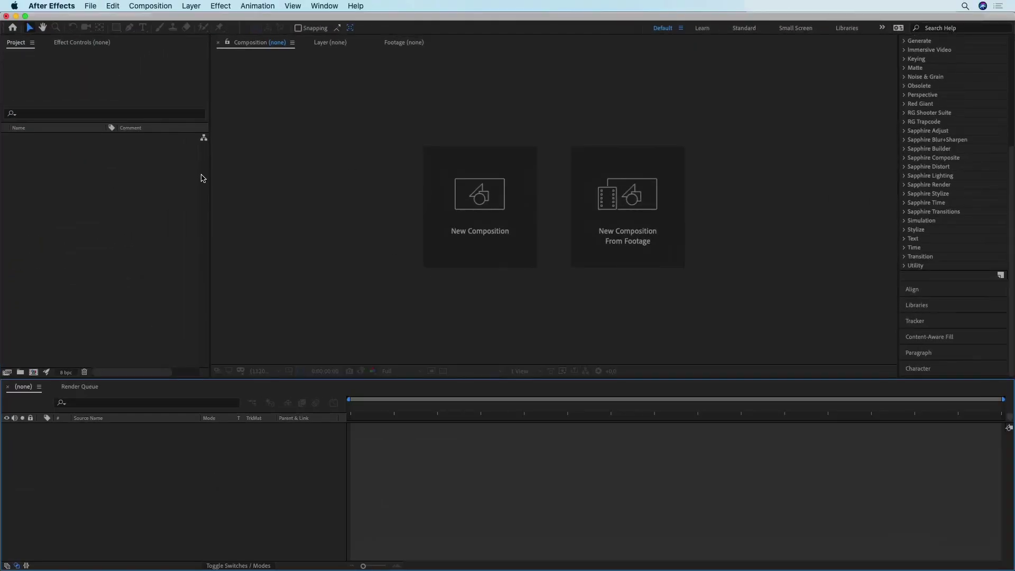
{"action": "left_click", "coordinate": [132, 200]}
{"action": "right_click", "coordinate": [131, 200]}
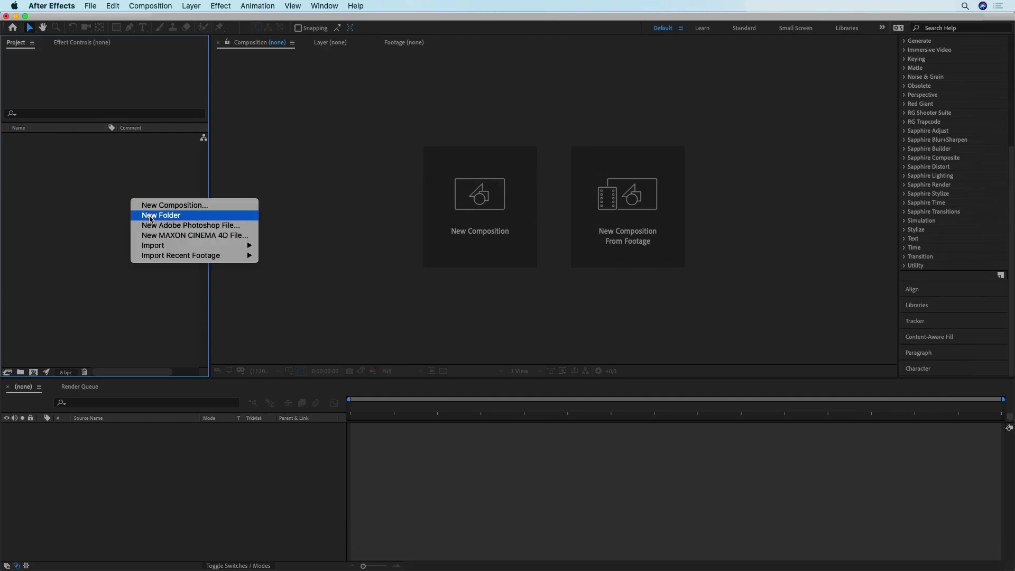
{"action": "mouse_move", "coordinate": [213, 247]}
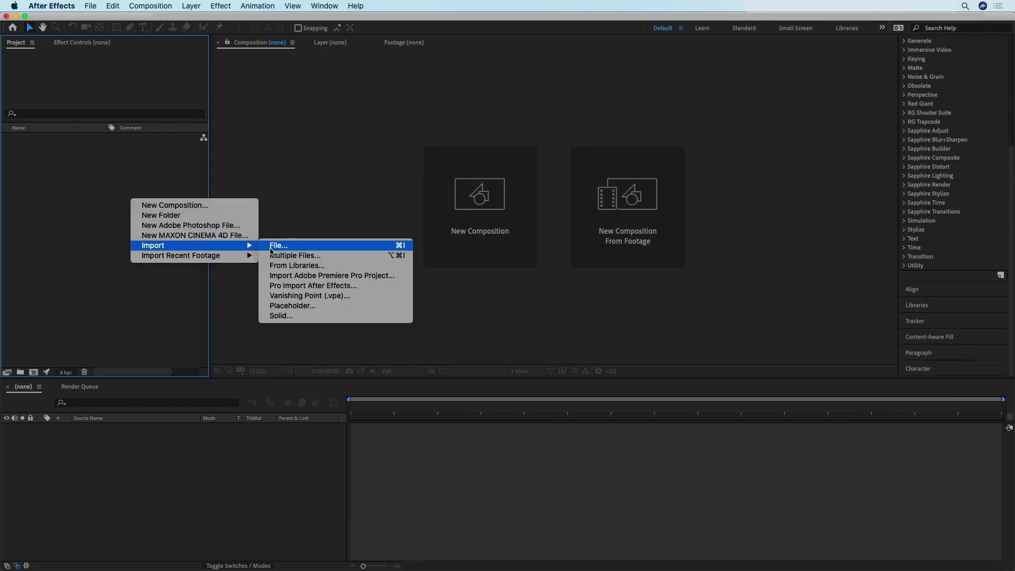
{"action": "left_click", "coordinate": [271, 247]}
{"action": "left_click", "coordinate": [386, 101]}
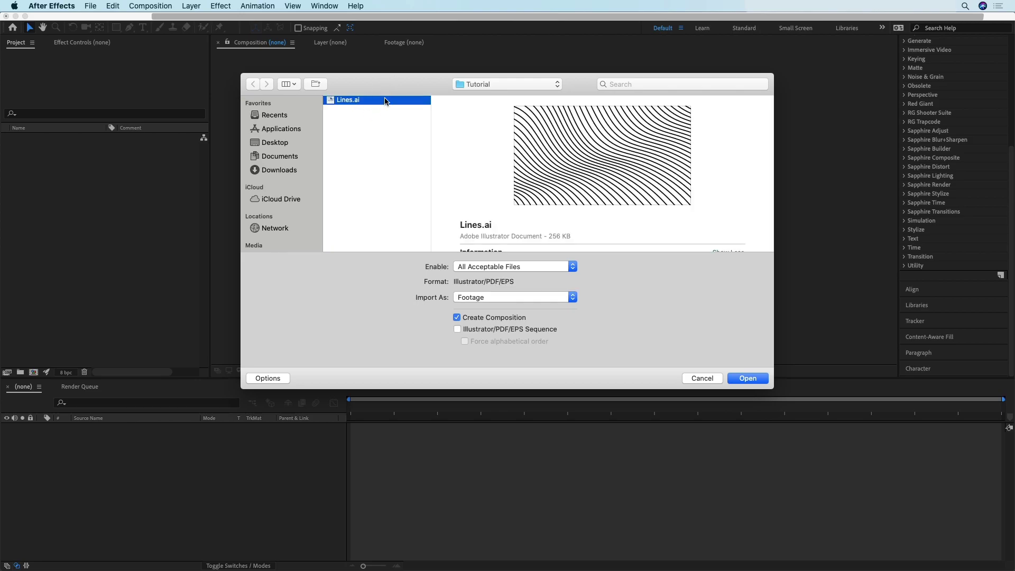
{"action": "left_click", "coordinate": [499, 298]}
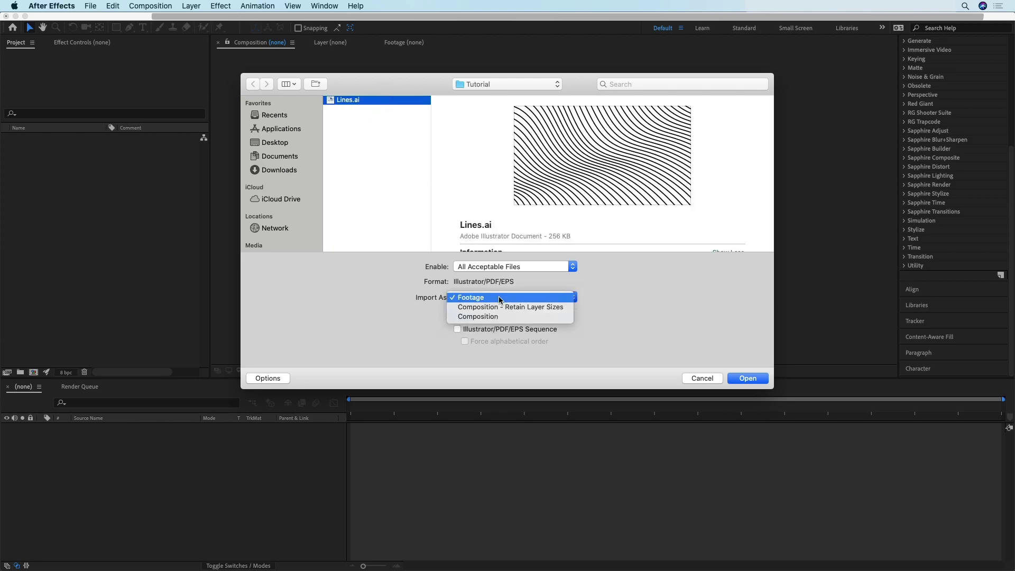
{"action": "left_click", "coordinate": [499, 317]}
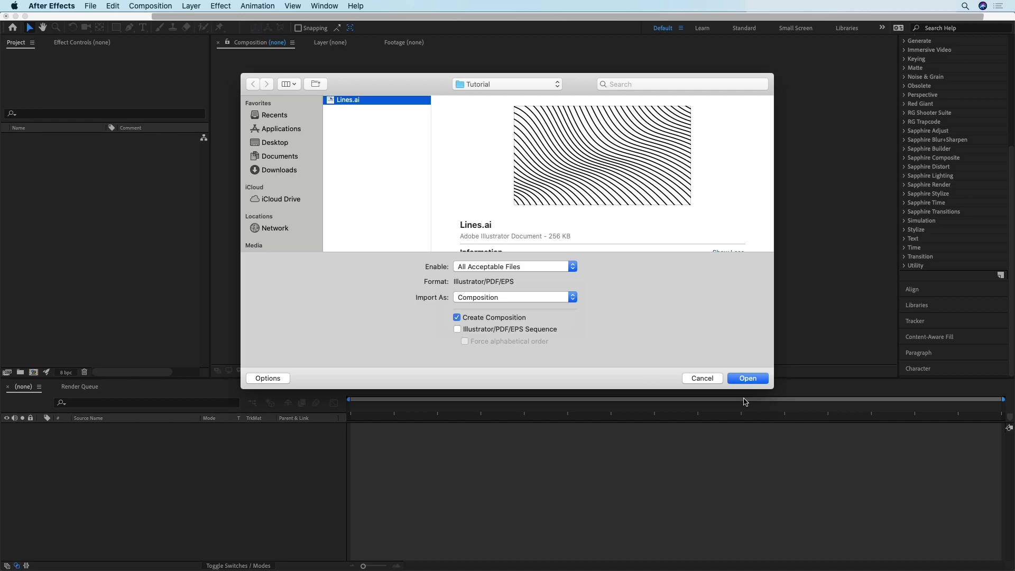
{"action": "left_click", "coordinate": [754, 380]}
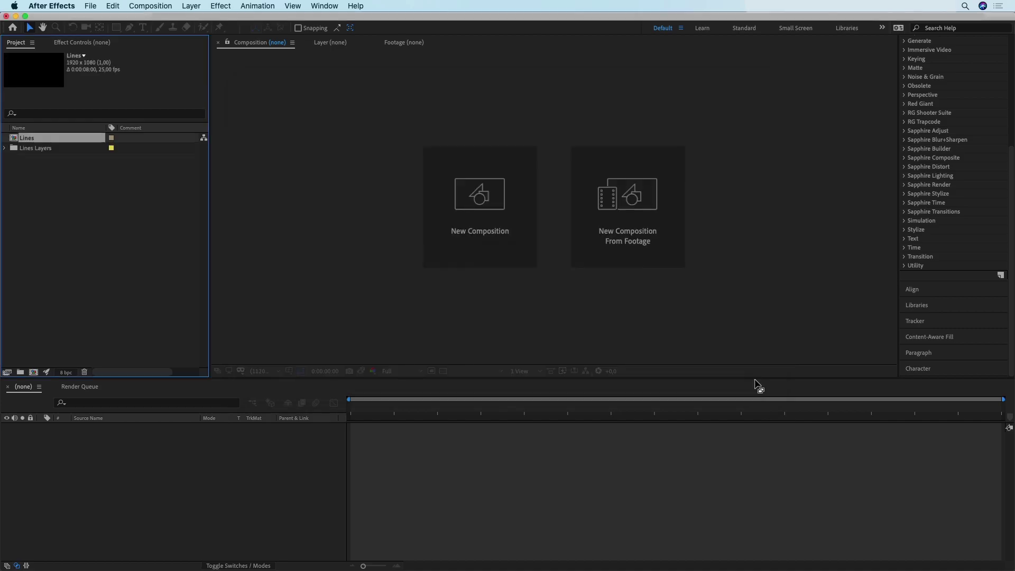
Step: Open the Lines composition and turn the transparency grid off to show a black background
{"action": "double_click", "coordinate": [37, 138]}
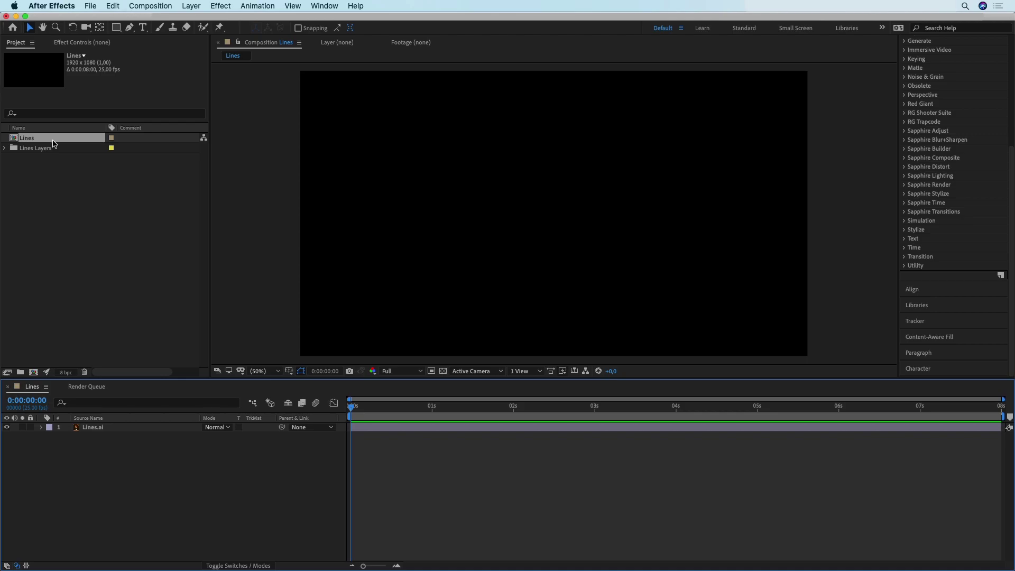
{"action": "left_click", "coordinate": [444, 372]}
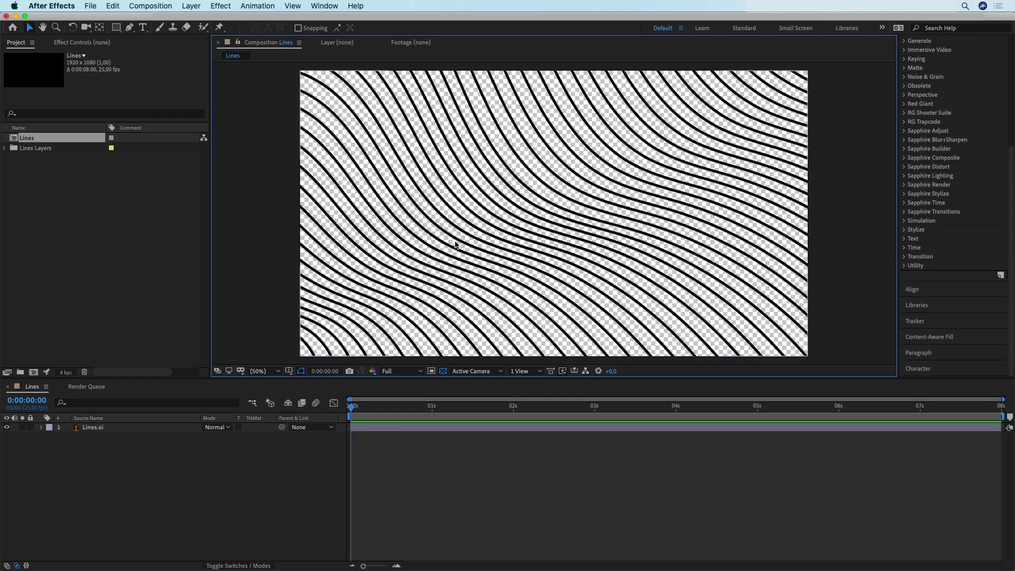
{"action": "left_click", "coordinate": [443, 372]}
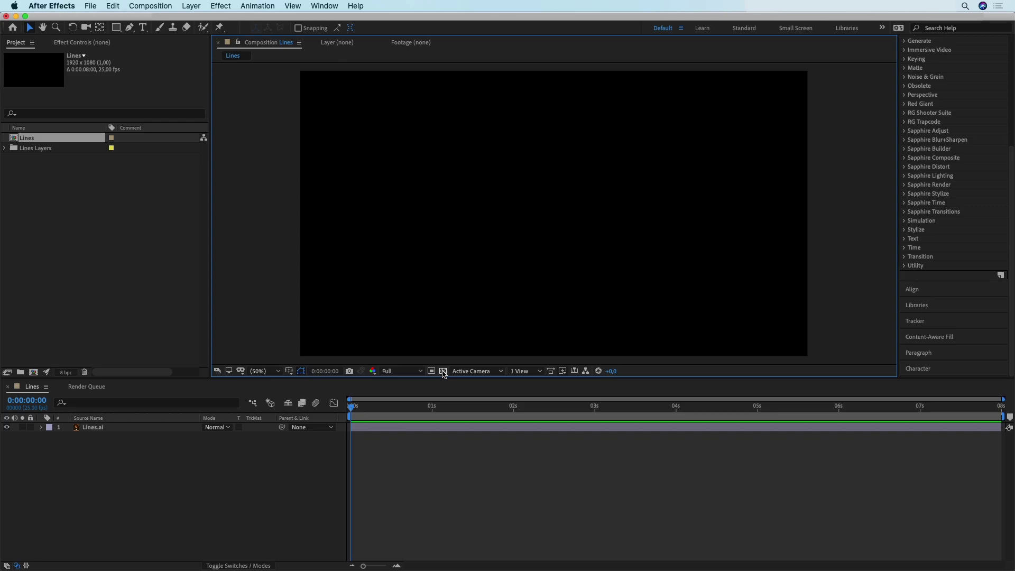
Step: Create a shape layer from the Lines.ai vector layer
{"action": "left_click", "coordinate": [103, 429]}
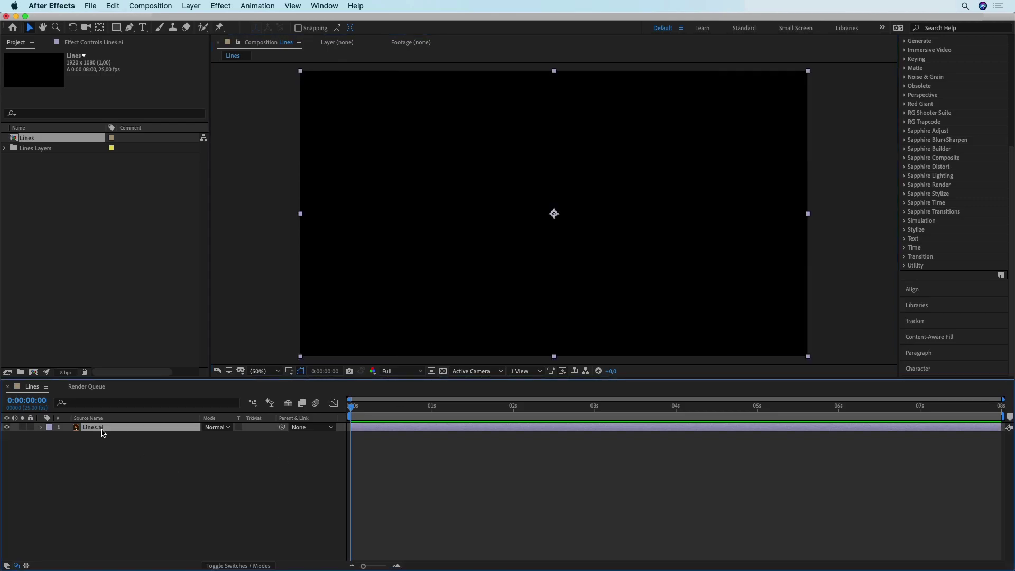
{"action": "right_click", "coordinate": [103, 431]}
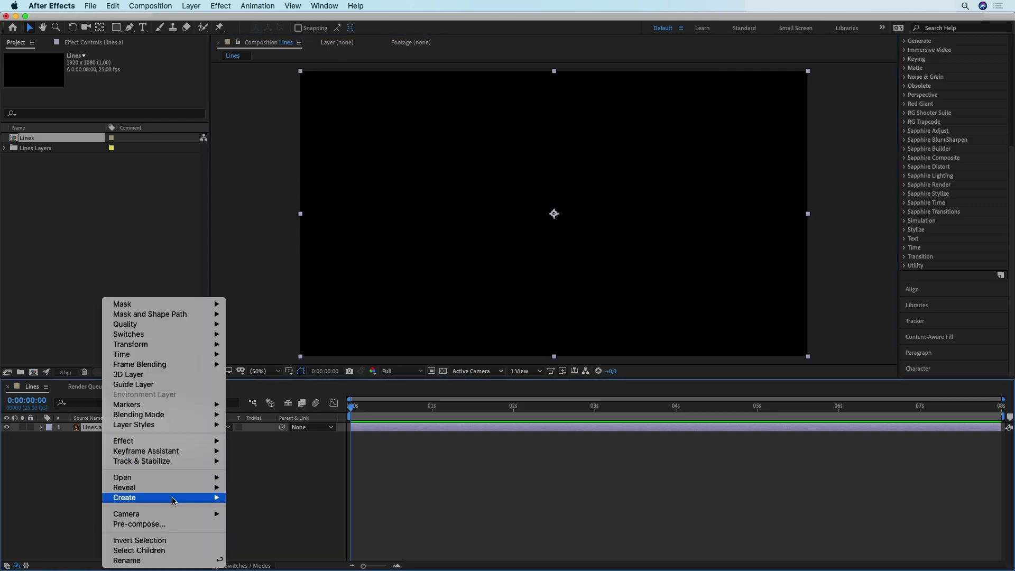
{"action": "mouse_move", "coordinate": [190, 499]}
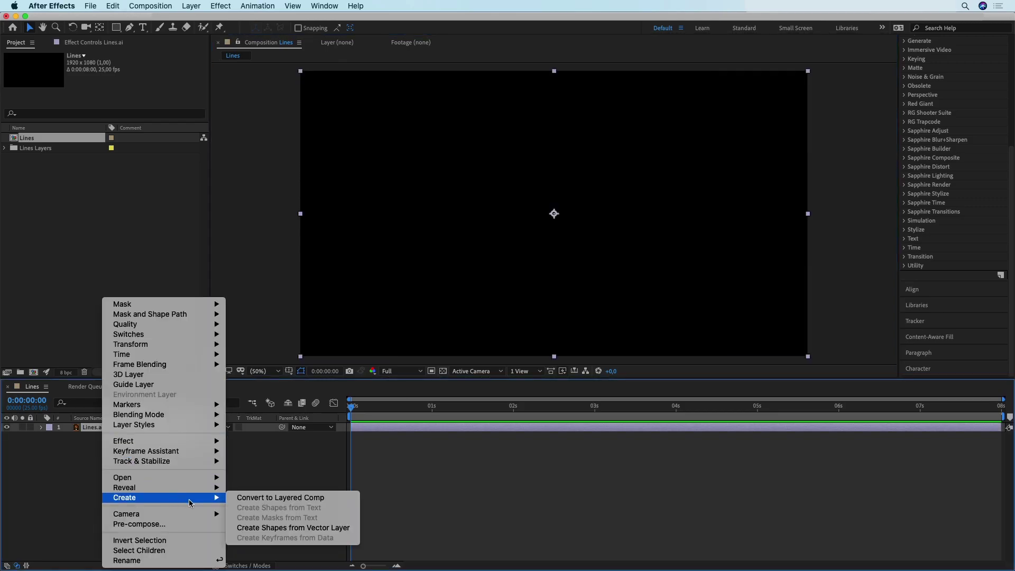
{"action": "left_click", "coordinate": [259, 529]}
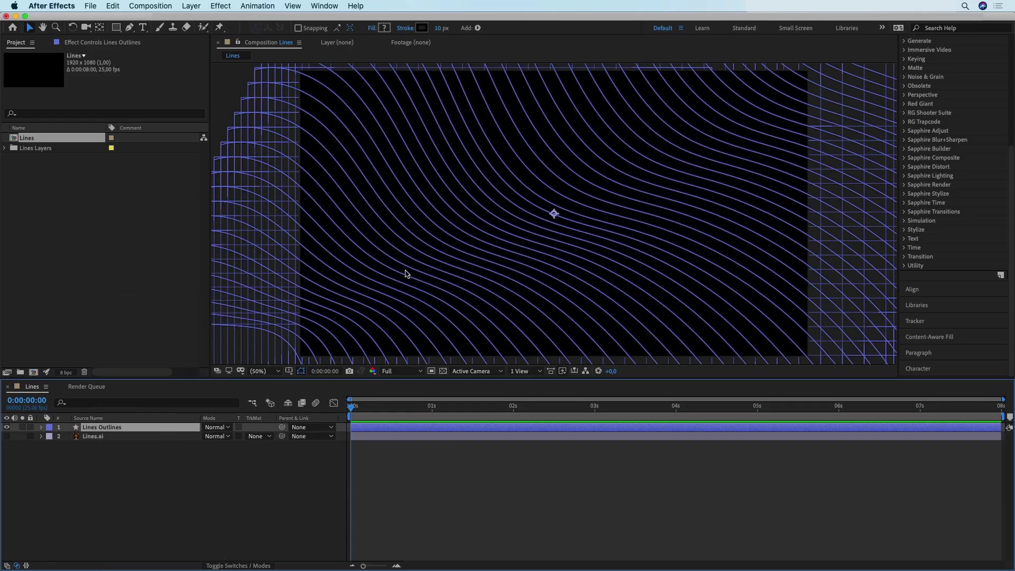
{"action": "scroll", "coordinate": [485, 226], "scroll_direction": "down", "scroll_amount": 6}
{"action": "scroll", "coordinate": [481, 222], "scroll_direction": "up", "scroll_amount": 4}
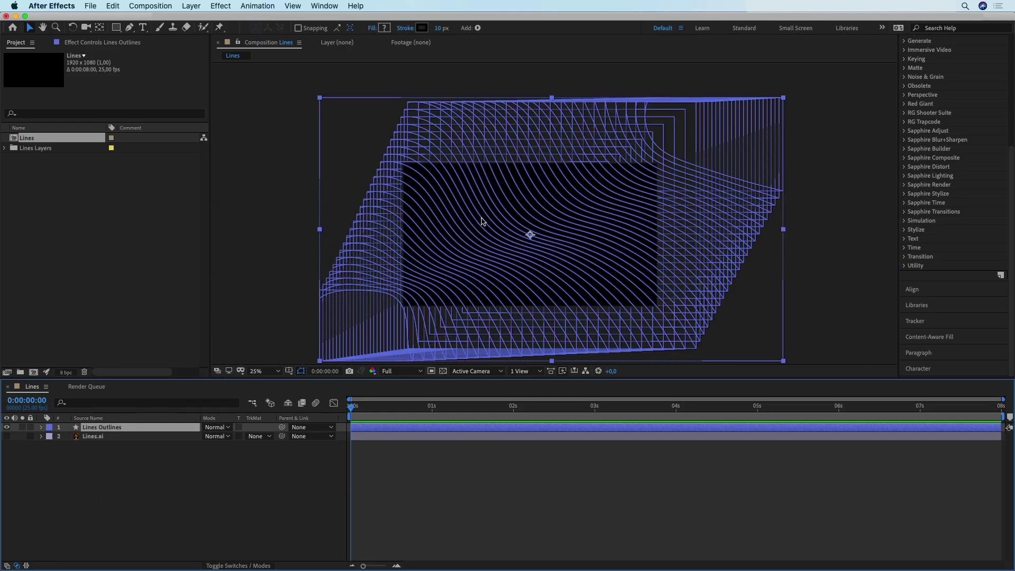
Step: Set viewer magnification to Fit and delete the original Lines.ai layer
{"action": "left_click", "coordinate": [276, 371]}
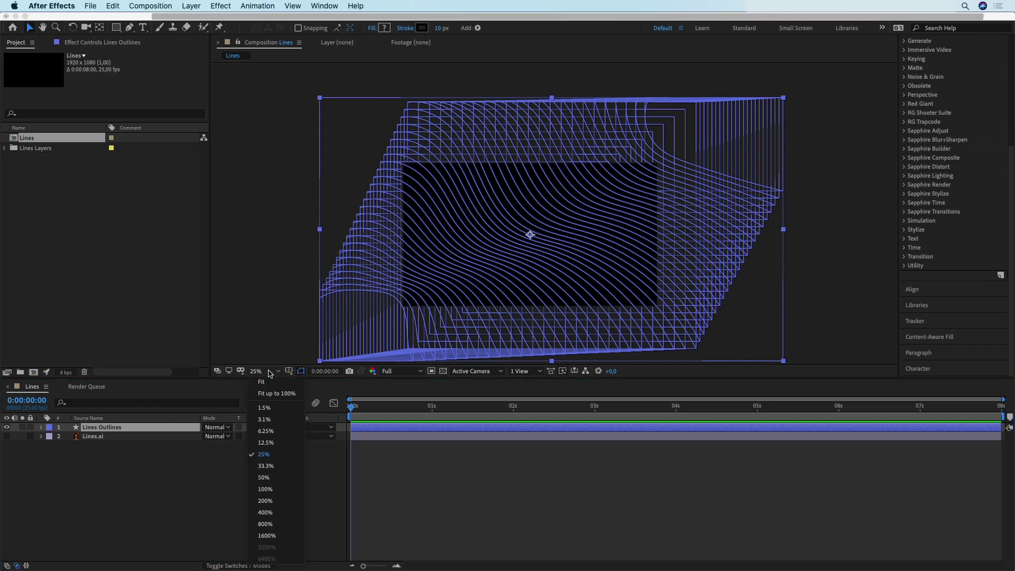
{"action": "left_click", "coordinate": [276, 383]}
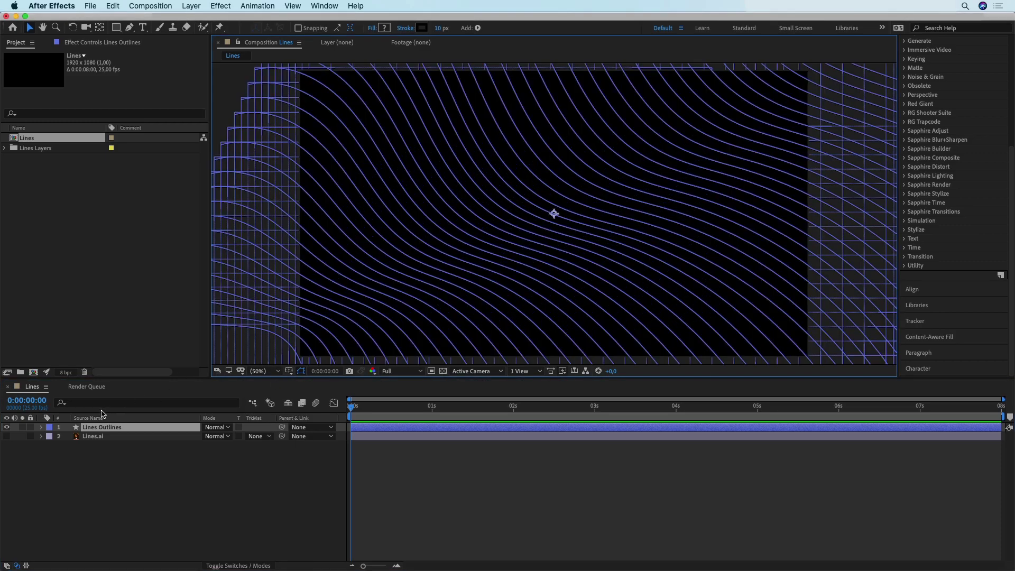
{"action": "left_click", "coordinate": [89, 439]}
{"action": "key", "text": "BackSpace"}
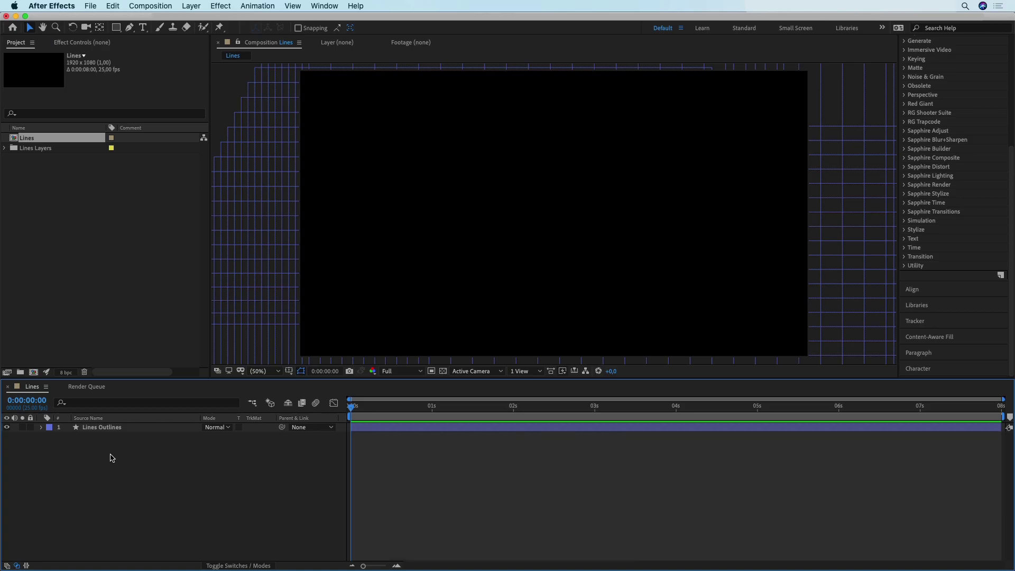
Step: Start a new solid layer and give it a deep cyan-green colour
{"action": "right_click", "coordinate": [112, 458]}
{"action": "mouse_move", "coordinate": [167, 455]}
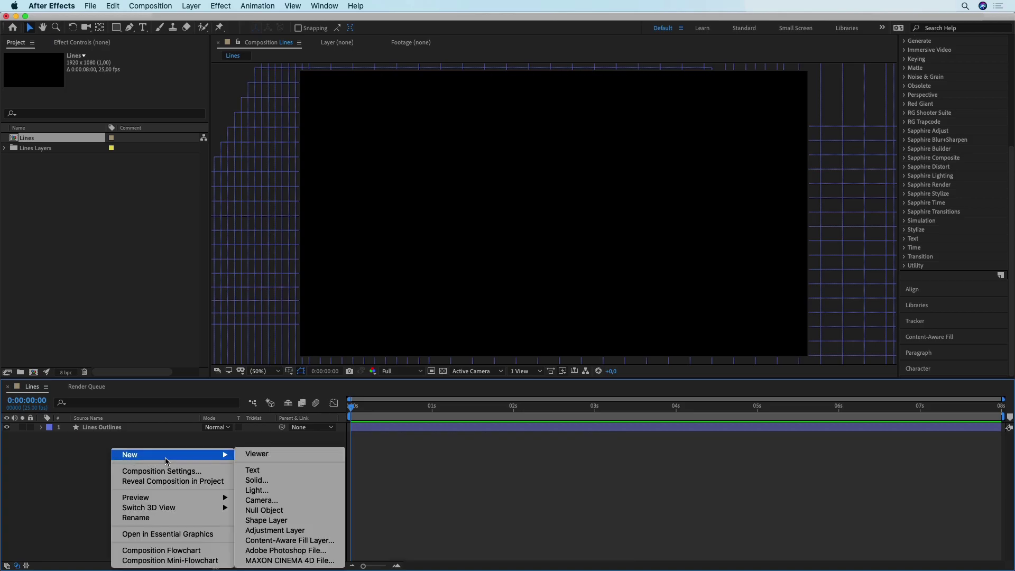
{"action": "left_click", "coordinate": [263, 482]}
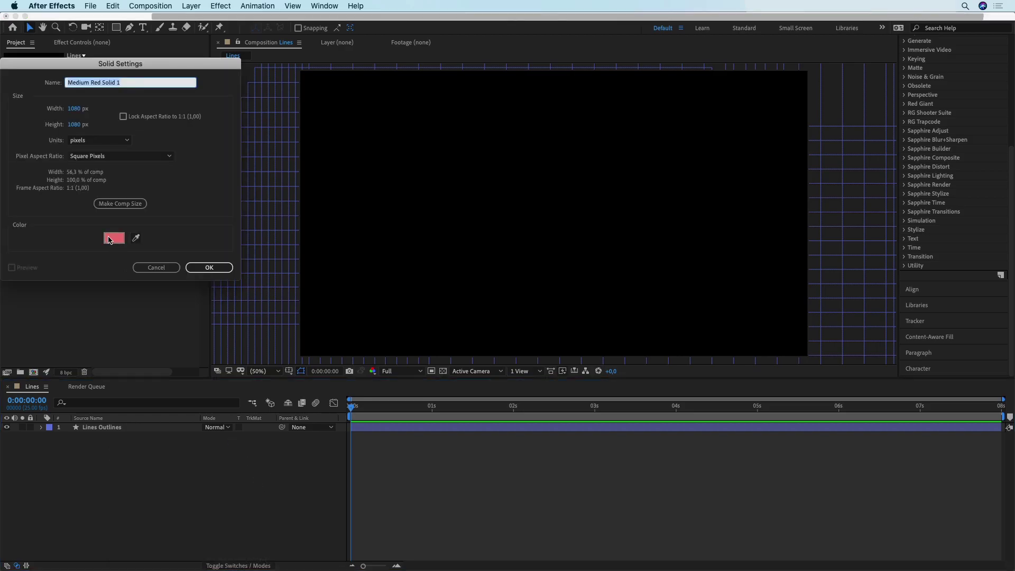
{"action": "left_click", "coordinate": [108, 240]}
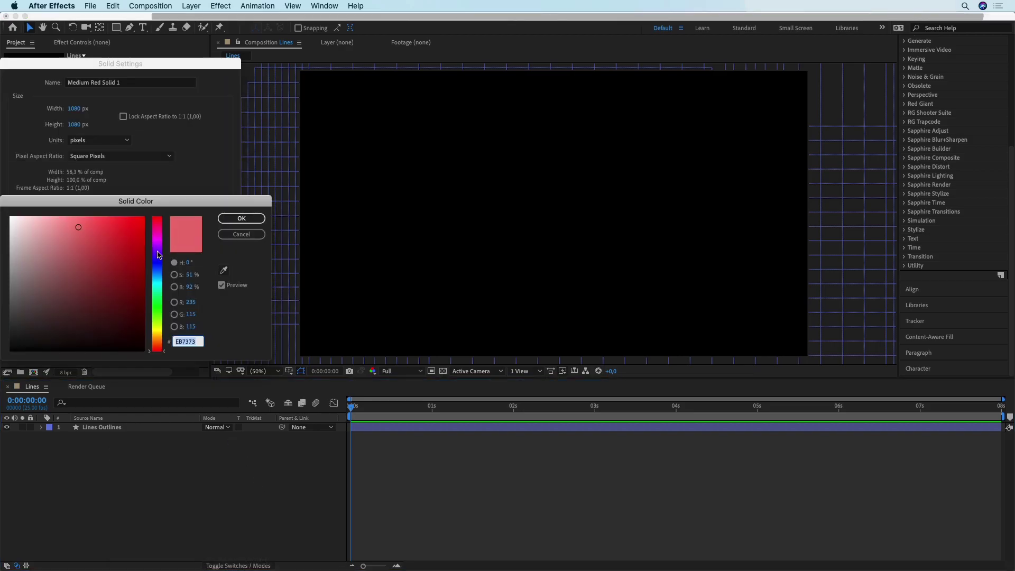
{"action": "left_click", "coordinate": [156, 282]}
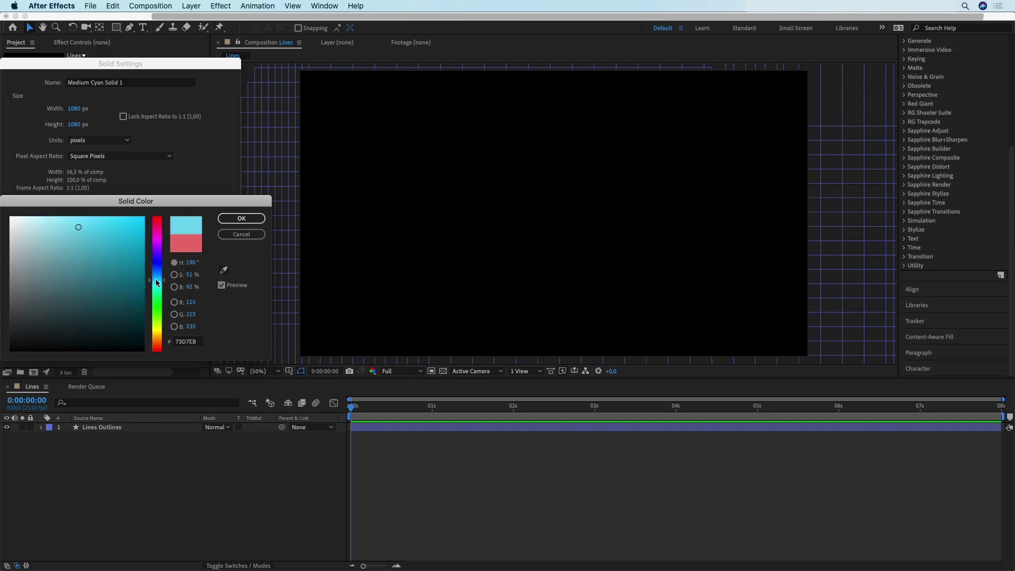
{"action": "left_click_drag", "start_coordinate": [156, 282], "coordinate": [156, 293]}
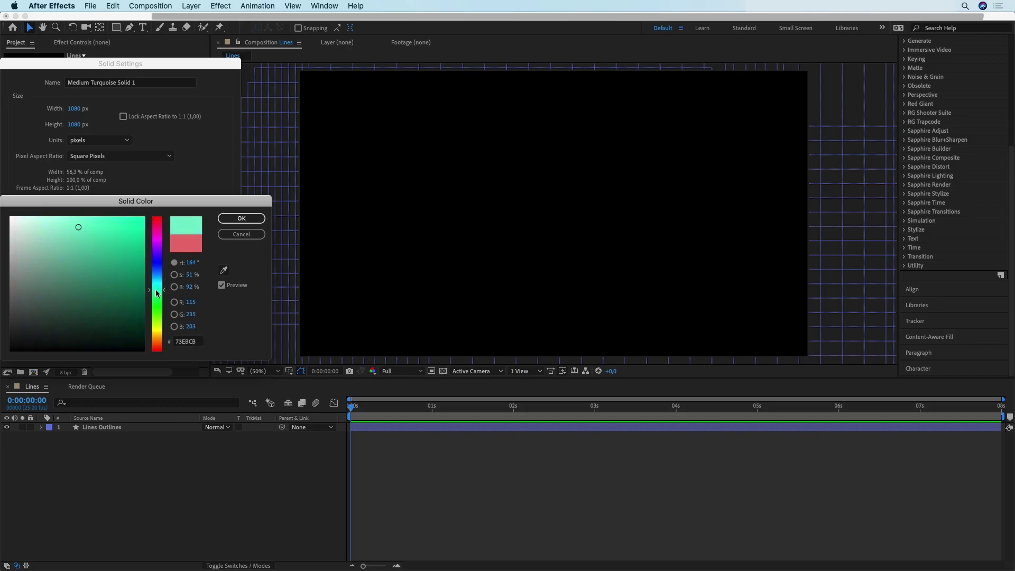
{"action": "left_click", "coordinate": [129, 267]}
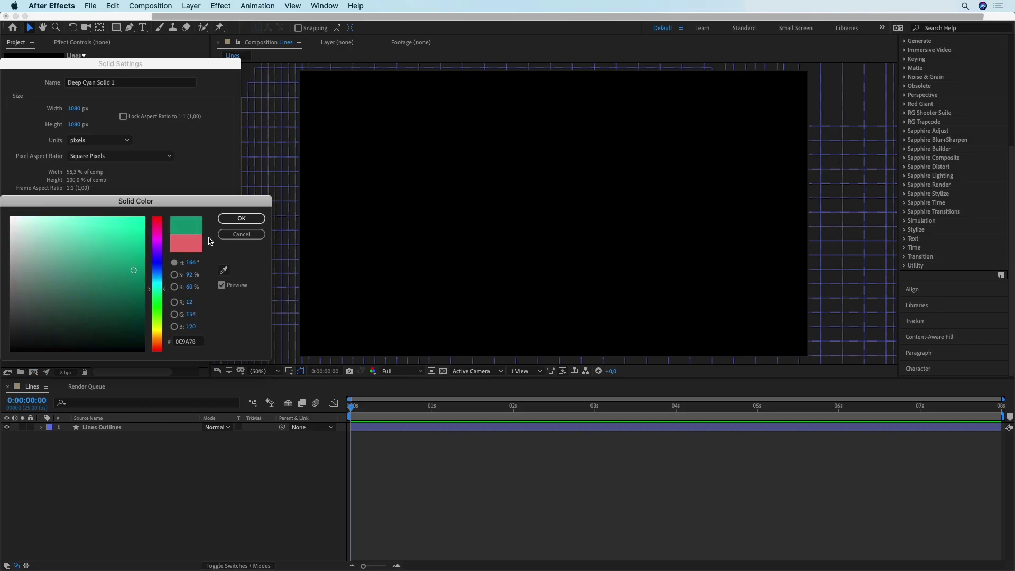
{"action": "left_click", "coordinate": [231, 220]}
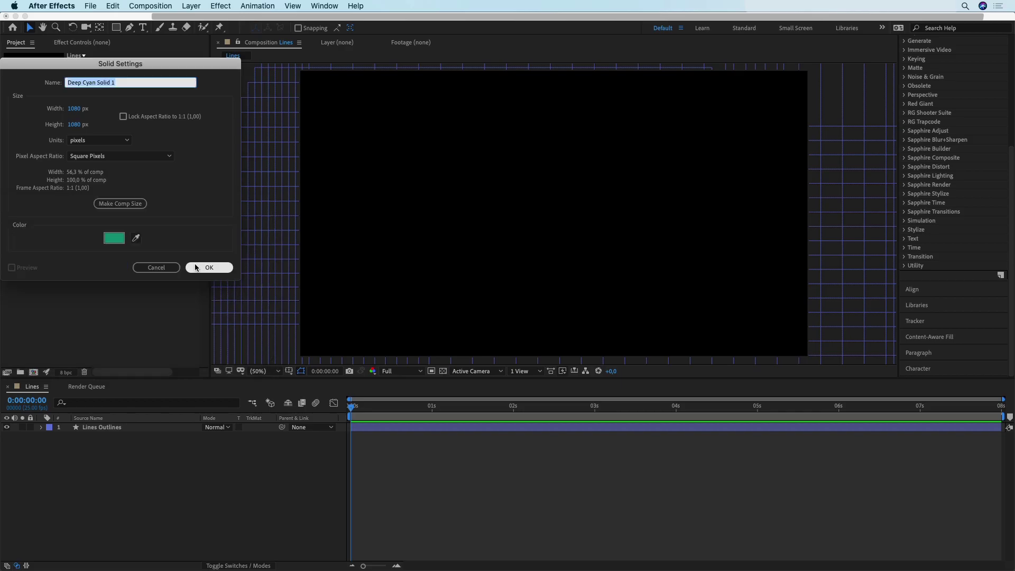
Step: Make the solid comp size, create it, and move it below Lines Outlines
{"action": "left_click", "coordinate": [130, 206]}
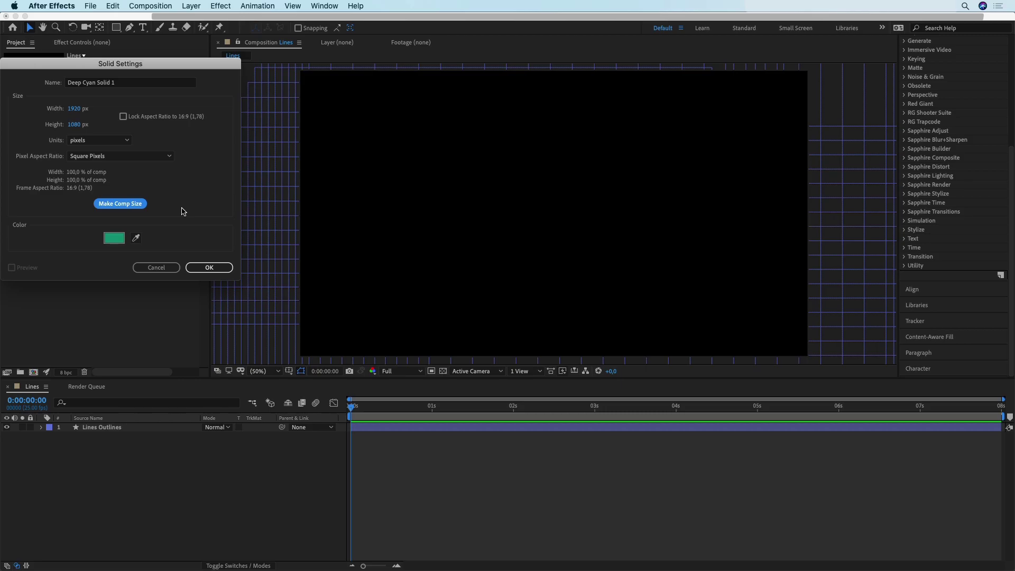
{"action": "left_click", "coordinate": [209, 268]}
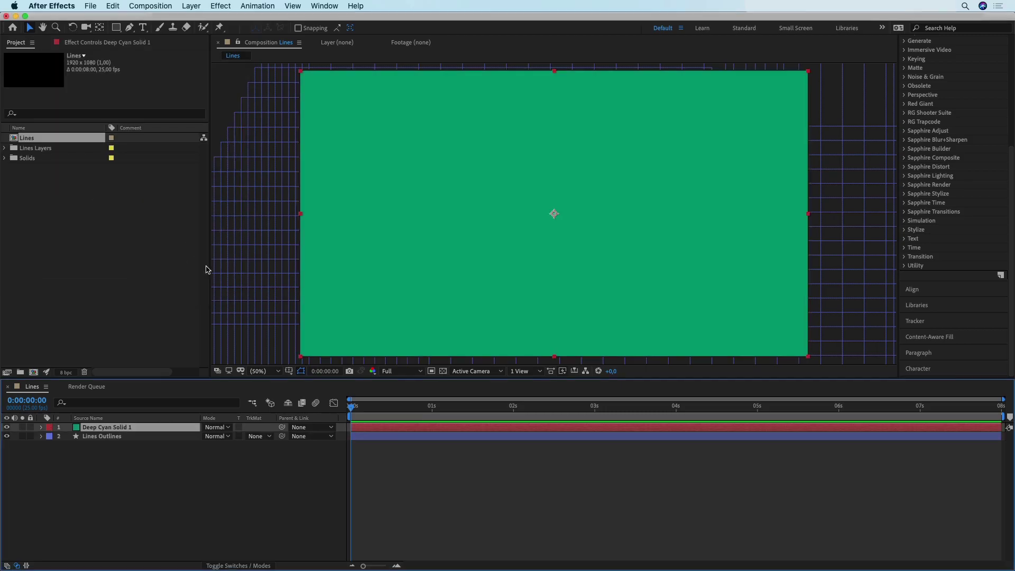
{"action": "left_click_drag", "start_coordinate": [153, 430], "coordinate": [158, 443]}
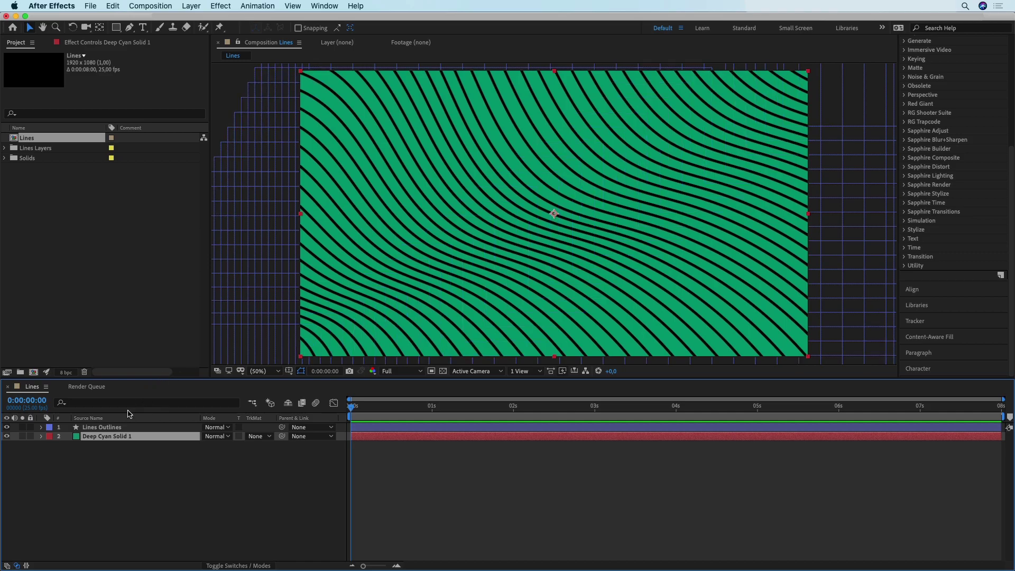
Step: Try stroke widths of 25 px and then 5 px on the Lines Outlines layer
{"action": "left_click", "coordinate": [119, 427]}
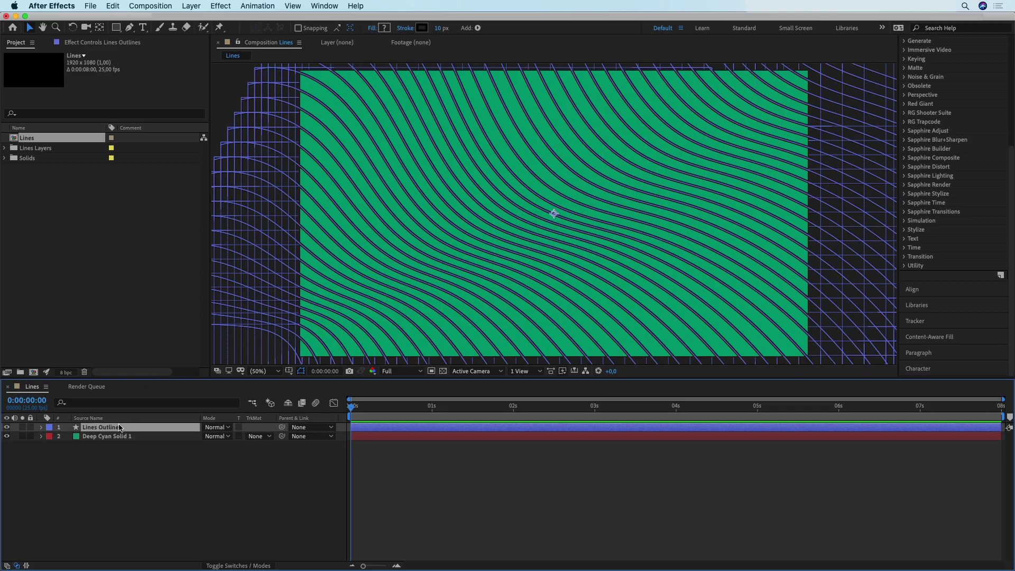
{"action": "left_click", "coordinate": [439, 27]}
{"action": "type", "text": "25"}
{"action": "key", "text": "Return"}
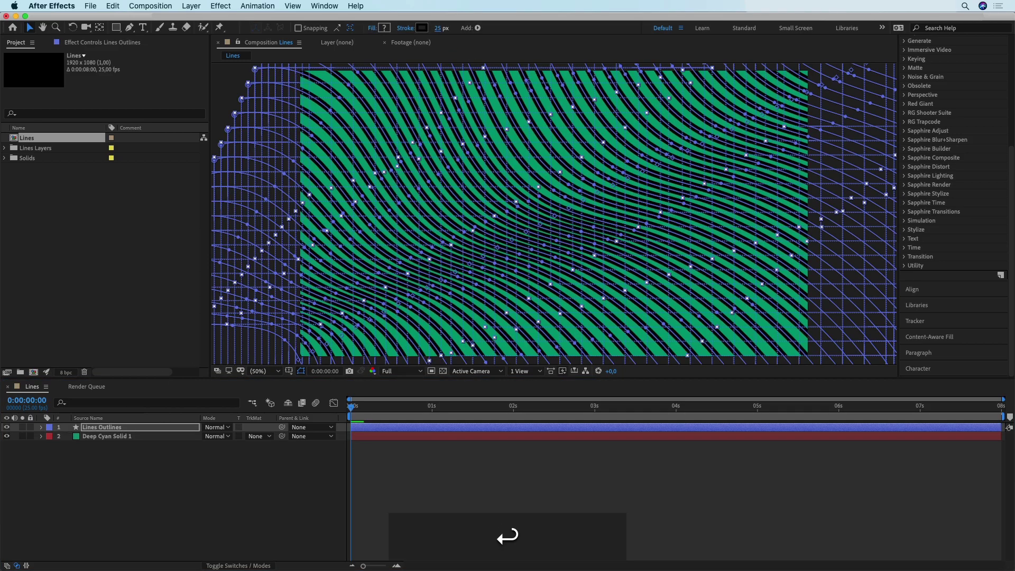
{"action": "left_click", "coordinate": [259, 503]}
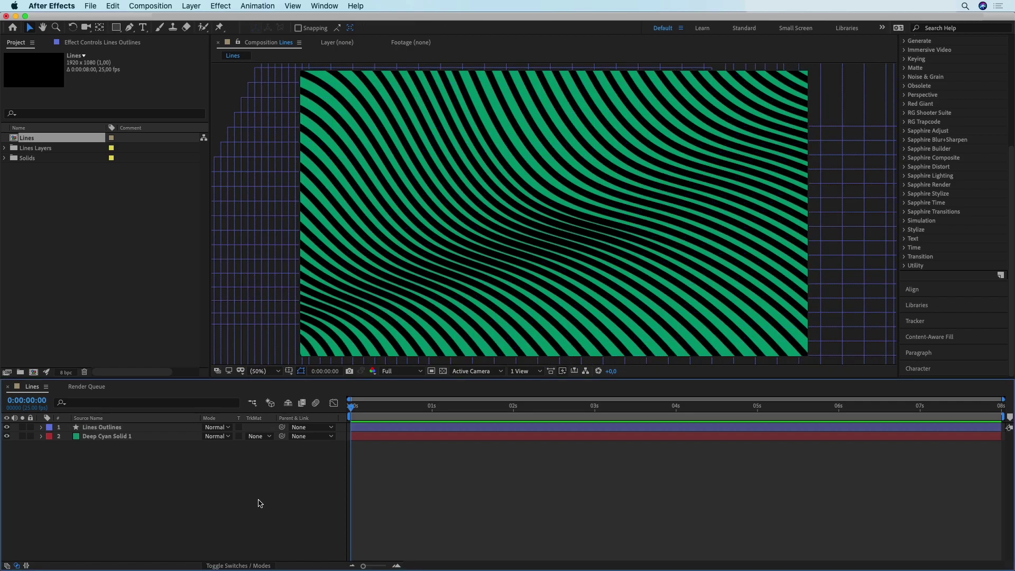
{"action": "left_click", "coordinate": [127, 435]}
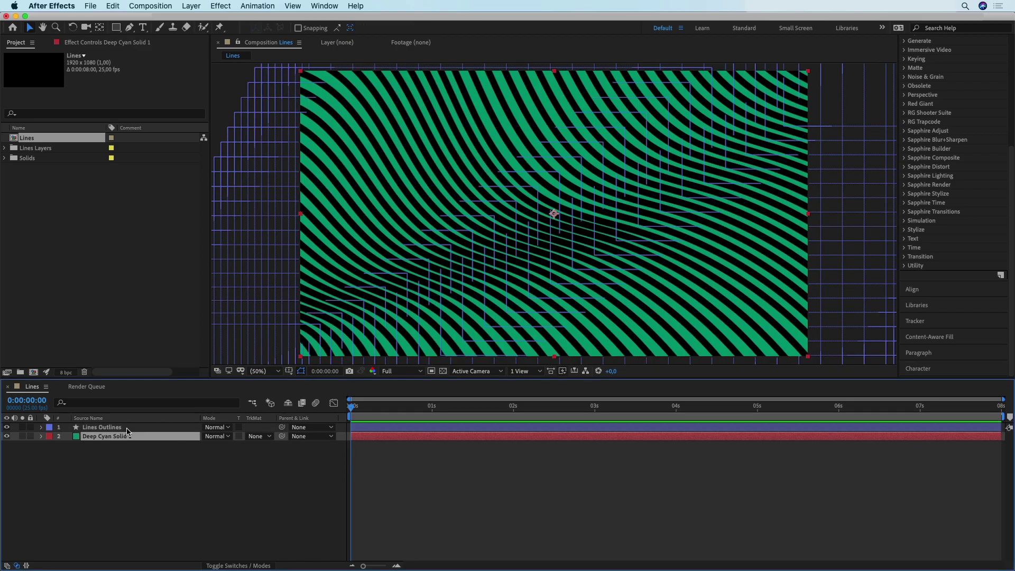
{"action": "left_click", "coordinate": [126, 428]}
{"action": "left_click", "coordinate": [437, 27]}
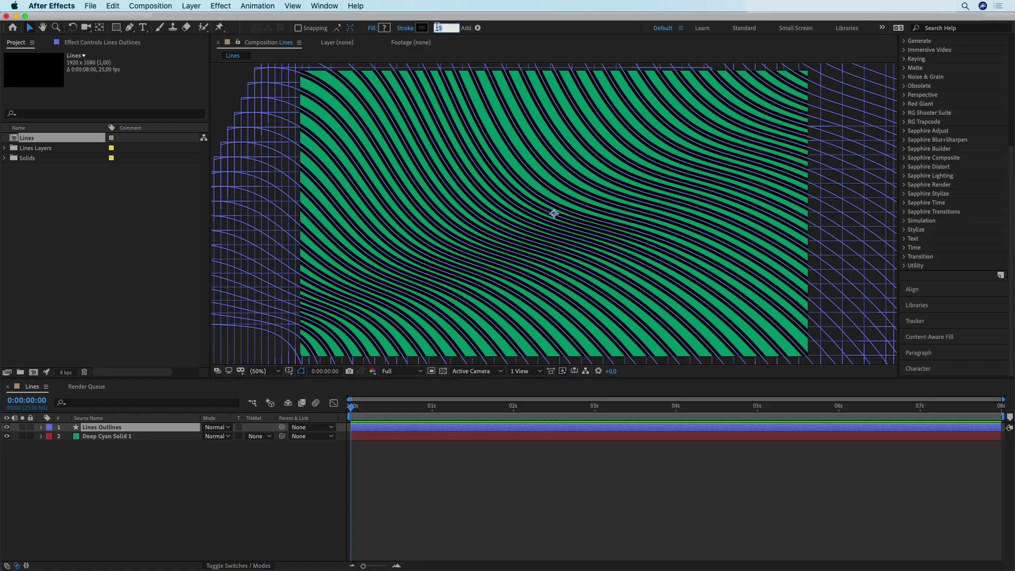
{"action": "type", "text": "5"}
{"action": "left_click", "coordinate": [186, 473]}
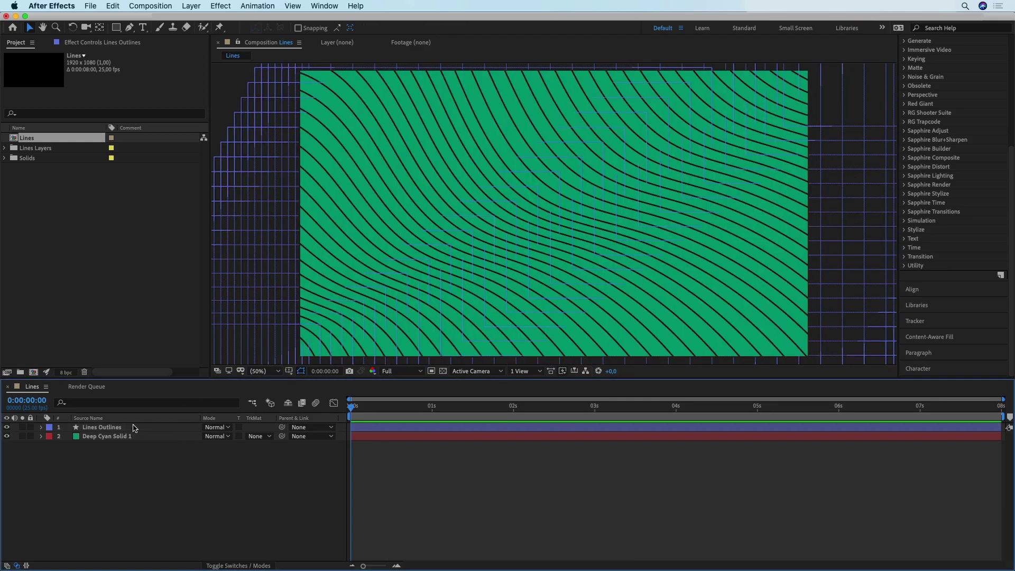
Step: Set the Lines Outlines stroke width to 15 px and deselect to preview
{"action": "left_click", "coordinate": [134, 427]}
{"action": "left_click", "coordinate": [437, 28]}
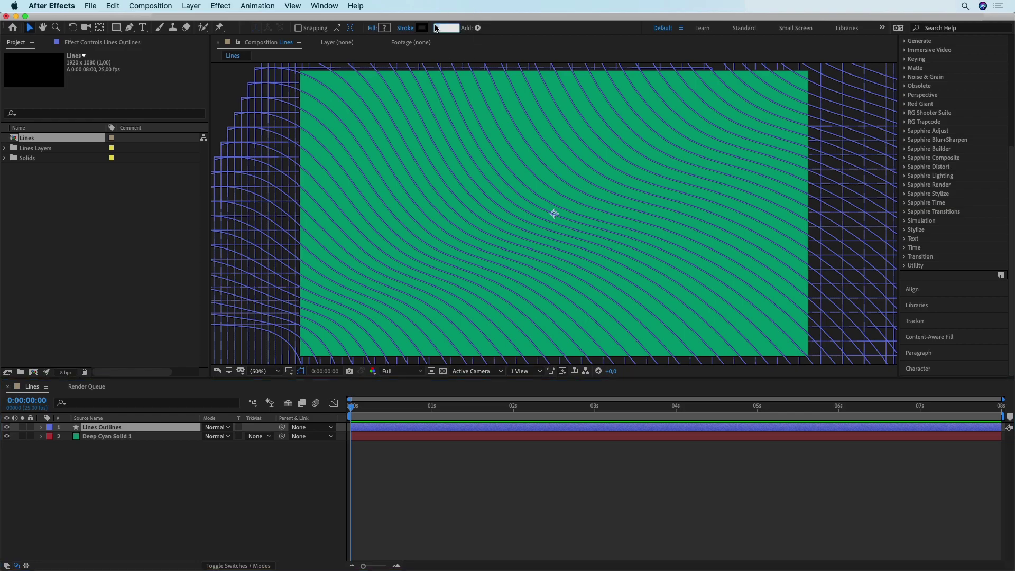
{"action": "type", "text": "15"}
{"action": "key", "text": "Return"}
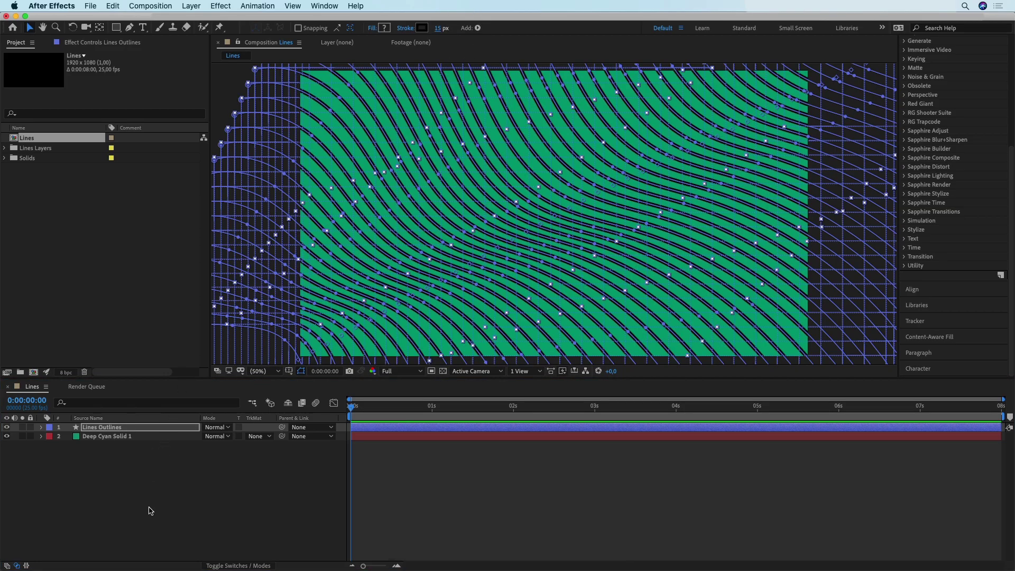
{"action": "left_click", "coordinate": [150, 511]}
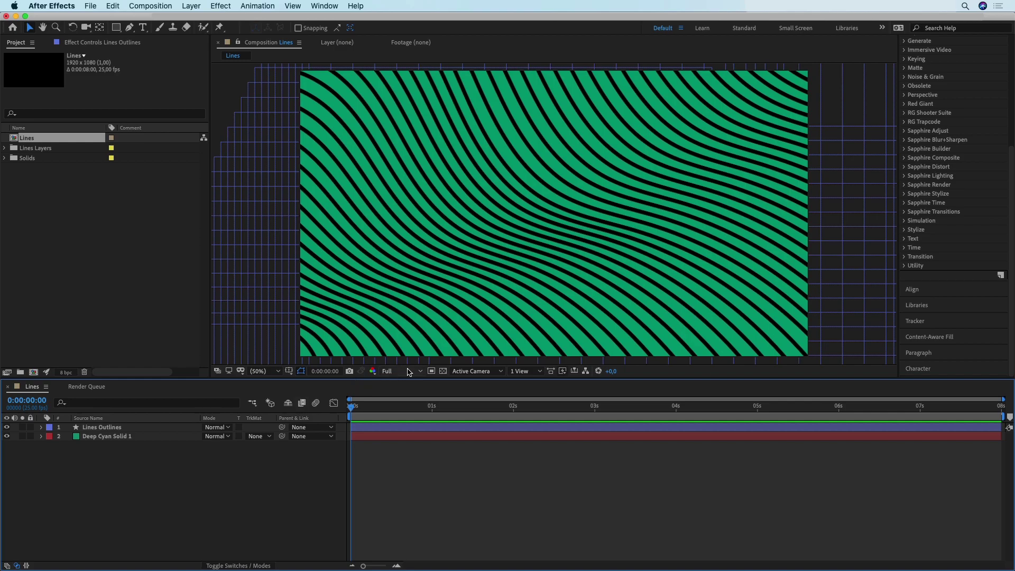
Step: Search effects for 'gradi' and apply Gradient Ramp to the Lines Outlines layer
{"action": "scroll", "coordinate": [924, 93], "scroll_direction": "up", "scroll_amount": 5}
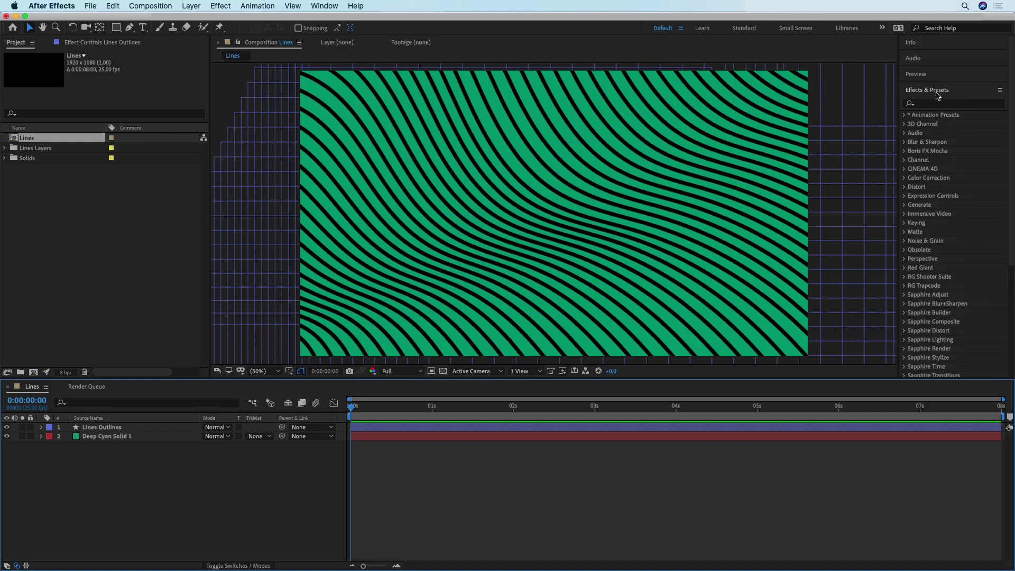
{"action": "left_click", "coordinate": [927, 104]}
{"action": "type", "text": "gradi"}
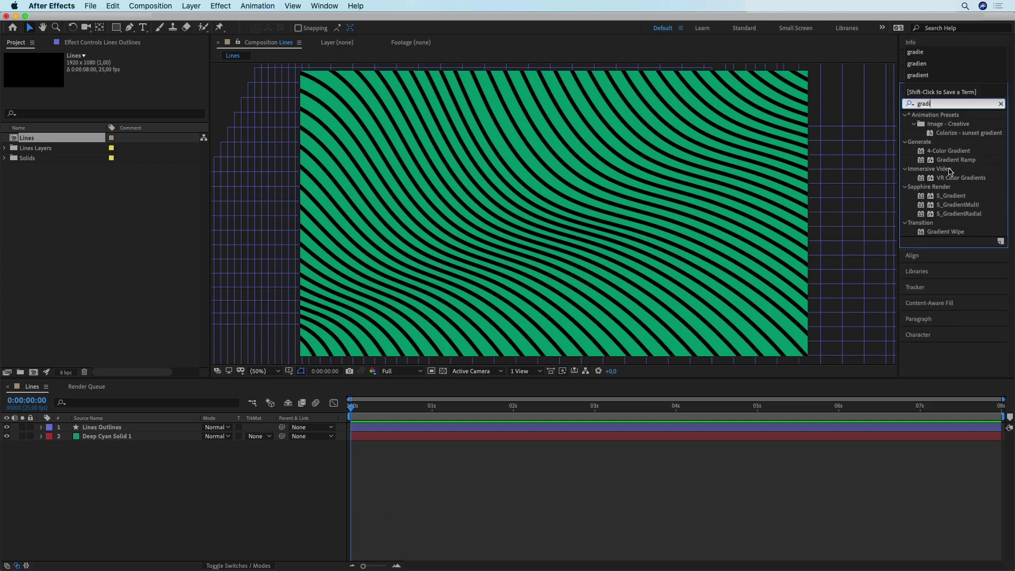
{"action": "left_click_drag", "start_coordinate": [963, 160], "coordinate": [478, 429]}
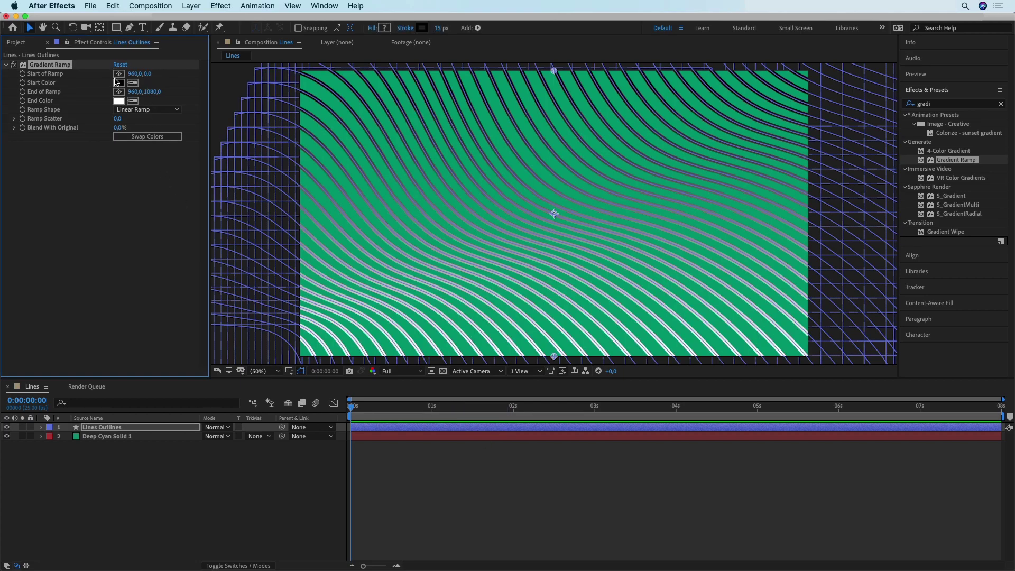
Step: Make the ramp radial and sample the background green as its Start Color
{"action": "left_click", "coordinate": [139, 110]}
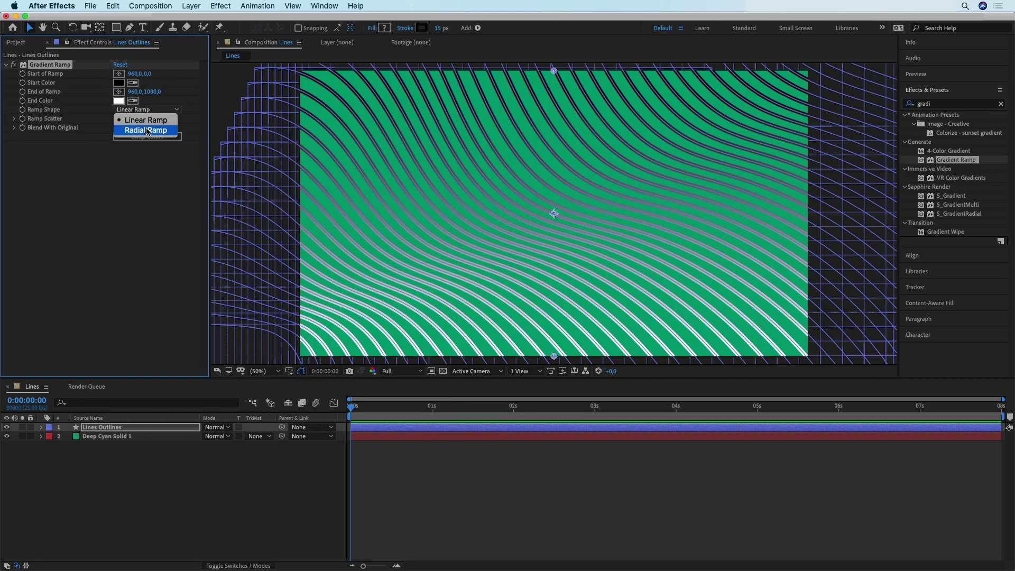
{"action": "left_click", "coordinate": [150, 130]}
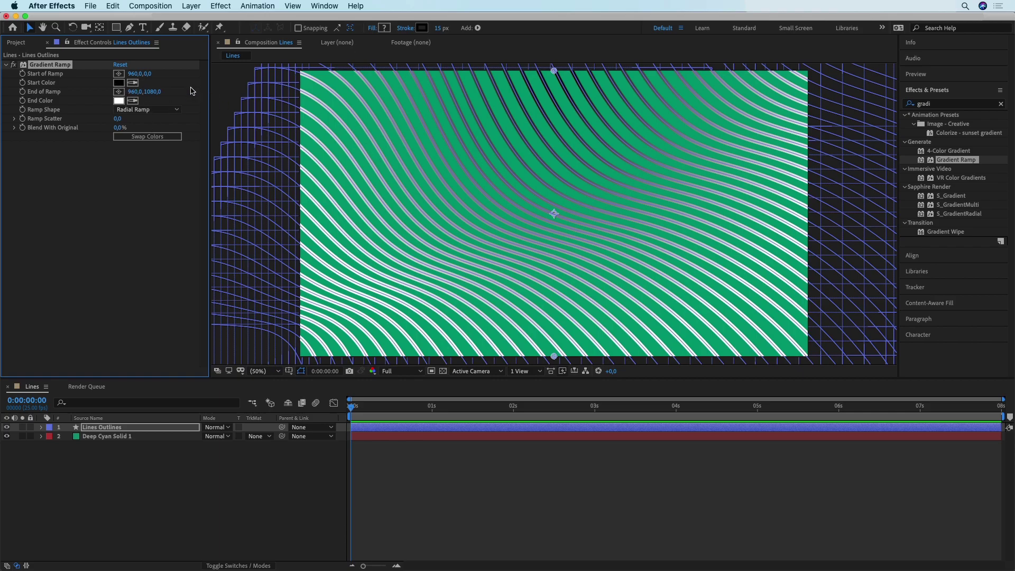
{"action": "left_click", "coordinate": [133, 83]}
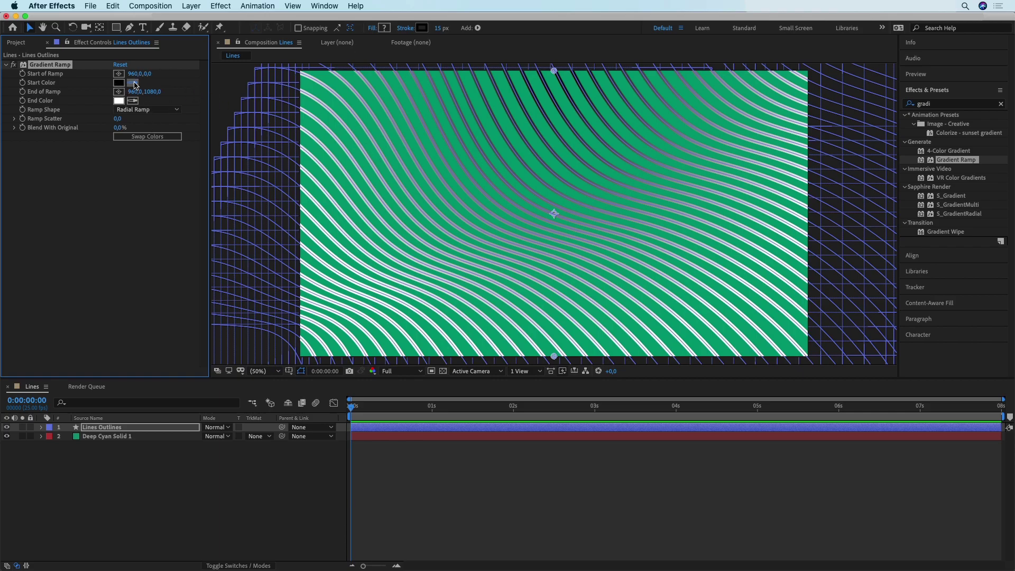
{"action": "left_click", "coordinate": [352, 120]}
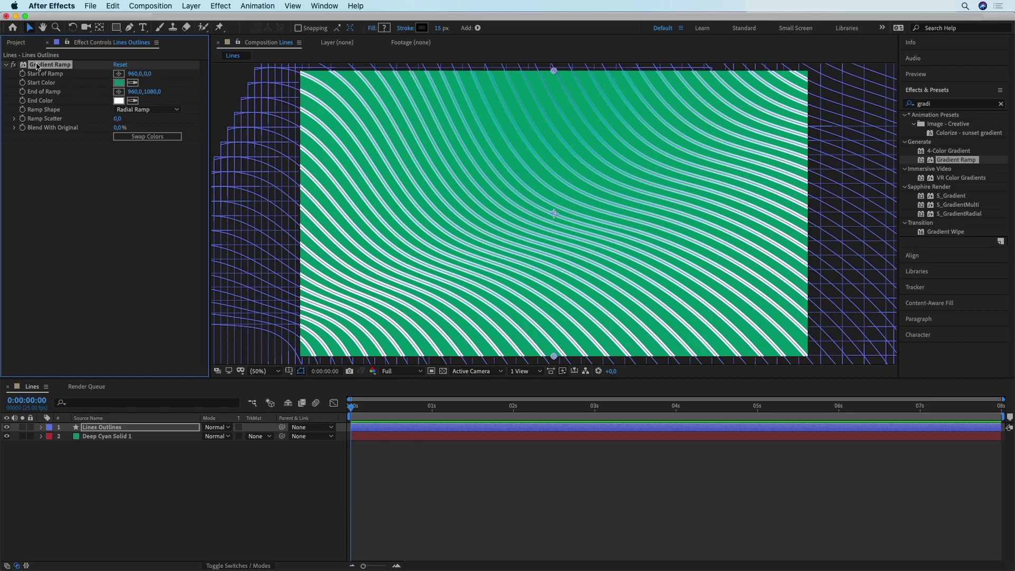
Step: Move the gradient start to upper left and end to lower right, viewing at 50%
{"action": "scroll", "coordinate": [403, 179], "scroll_direction": "down", "scroll_amount": 4}
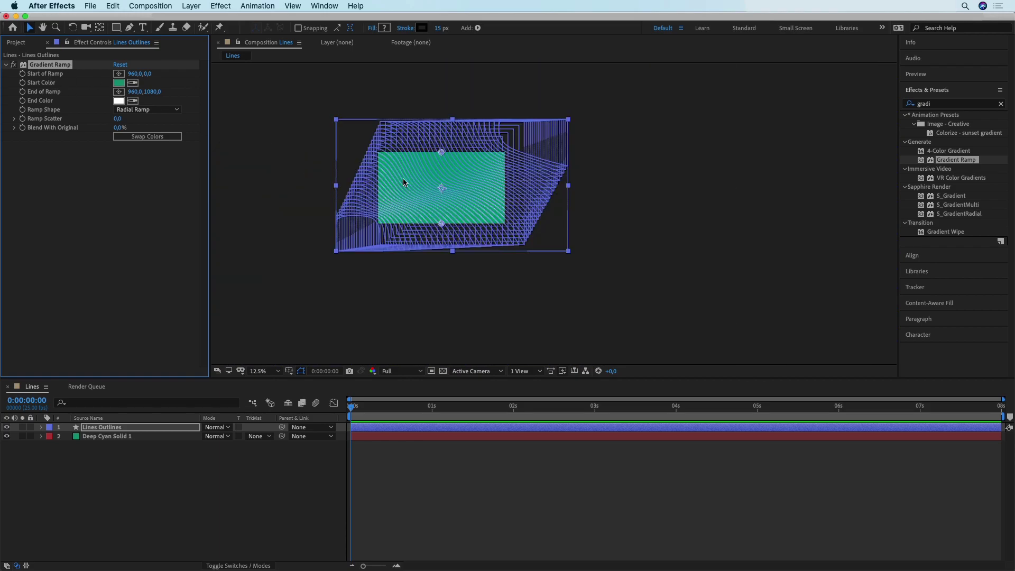
{"action": "left_click_drag", "start_coordinate": [441, 155], "coordinate": [392, 165]}
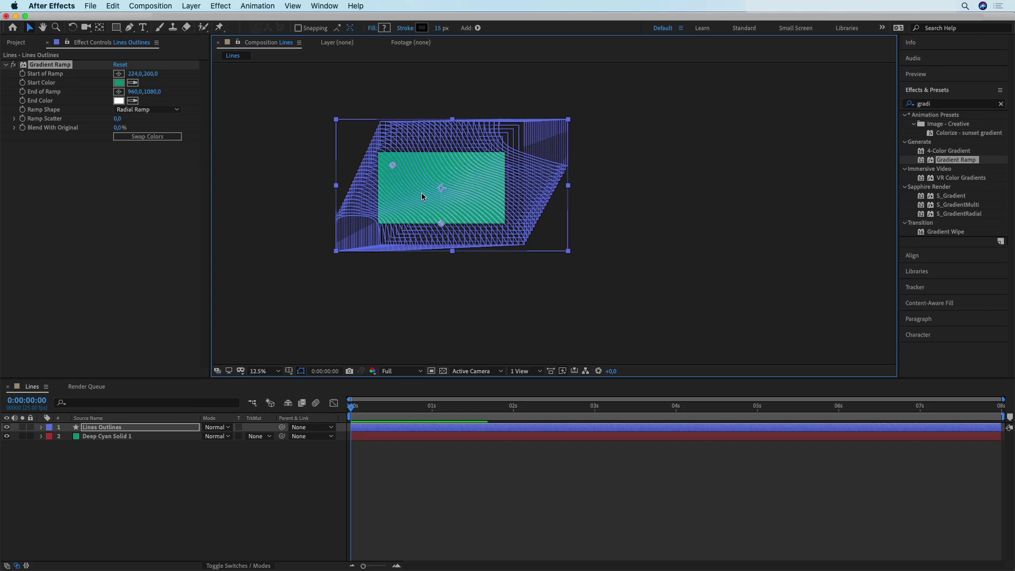
{"action": "left_click_drag", "start_coordinate": [443, 225], "coordinate": [514, 217]}
{"action": "left_click_drag", "start_coordinate": [393, 168], "coordinate": [383, 167]}
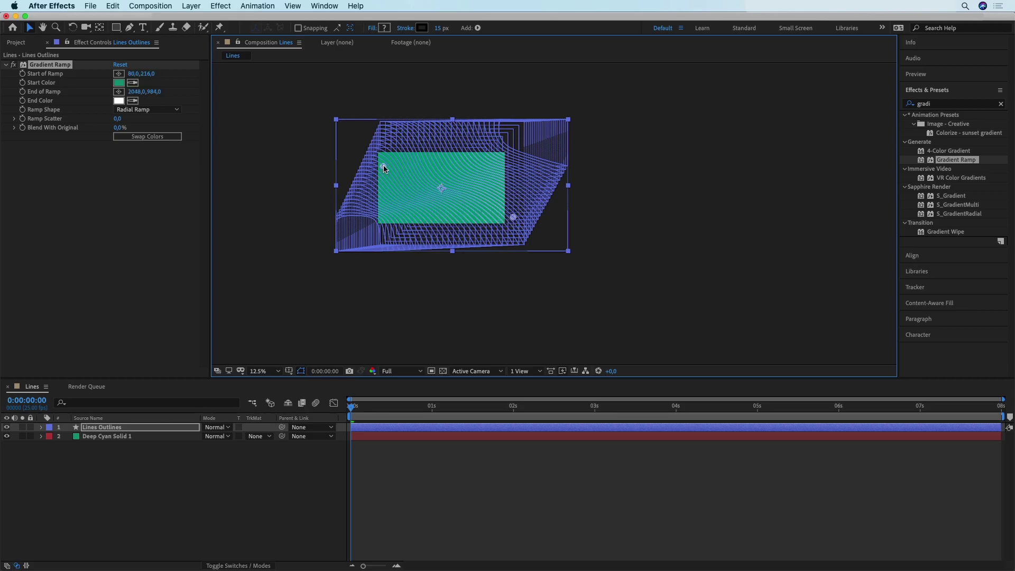
{"action": "left_click", "coordinate": [268, 370]}
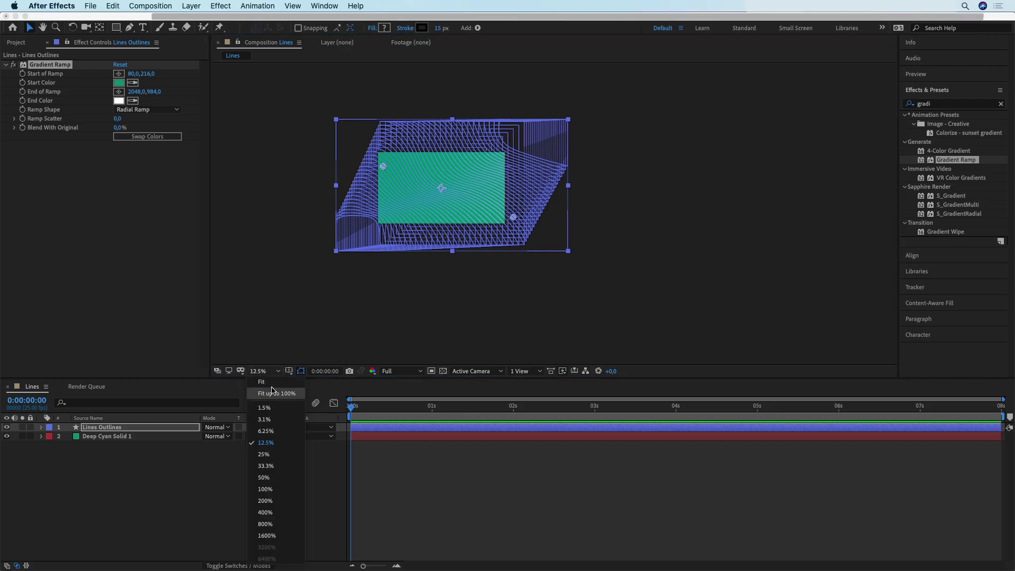
{"action": "left_click", "coordinate": [264, 479]}
{"action": "left_click", "coordinate": [248, 509]}
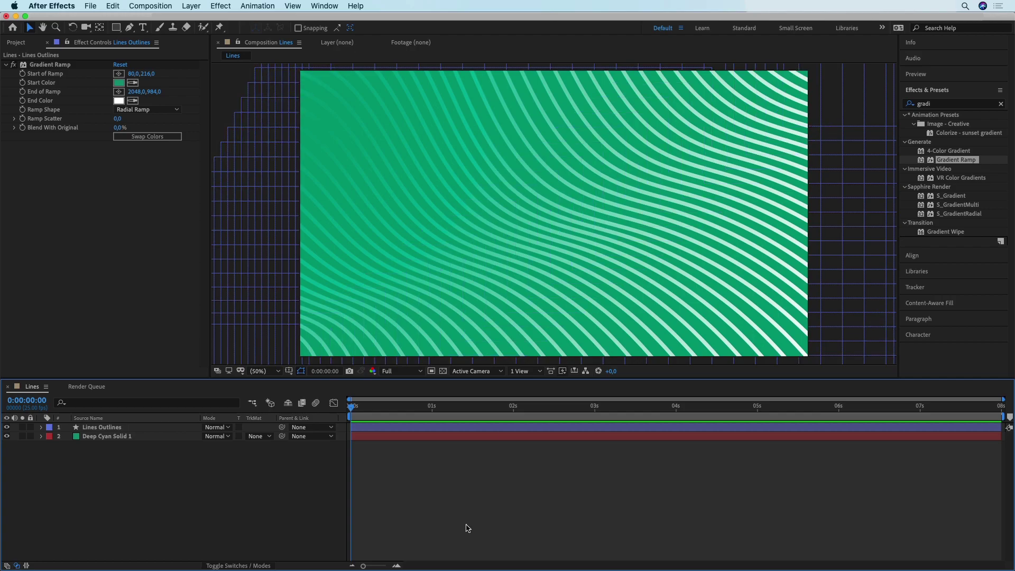
Step: Search 'turbu', apply Turbulent Displace to Lines Outlines, clear the search and scrub to check
{"action": "left_click", "coordinate": [1001, 105]}
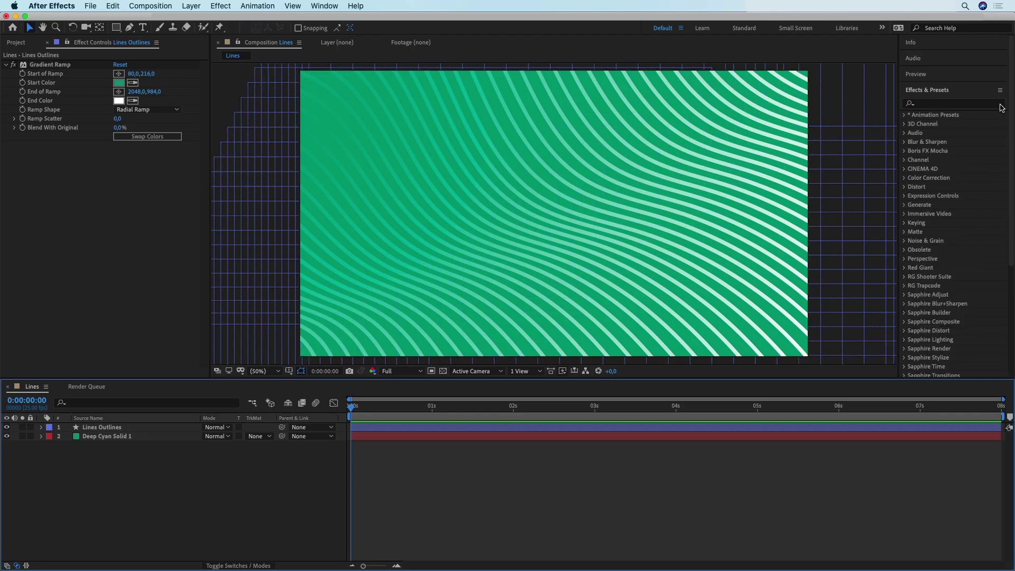
{"action": "left_click", "coordinate": [968, 102]}
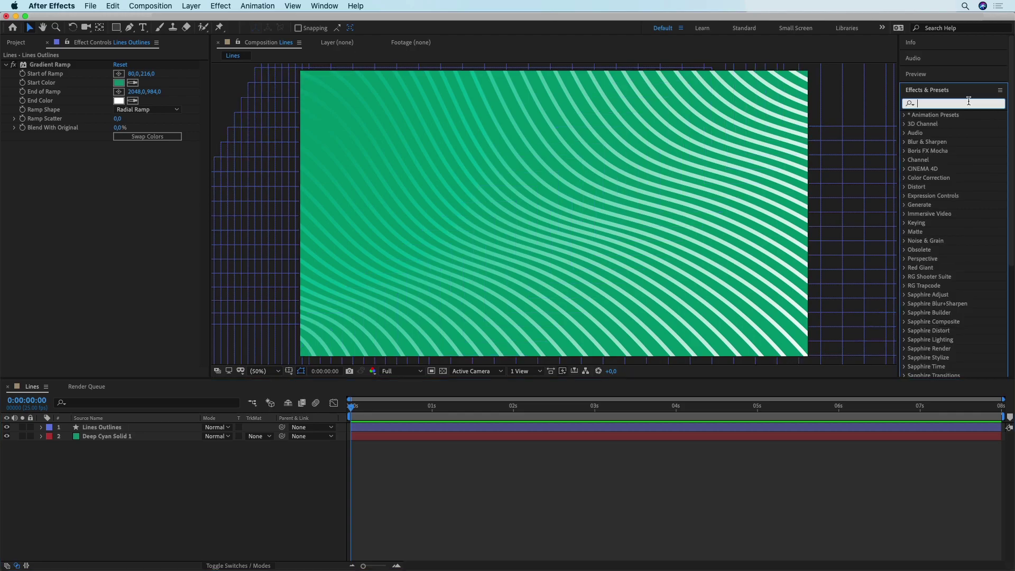
{"action": "type", "text": "turbu"}
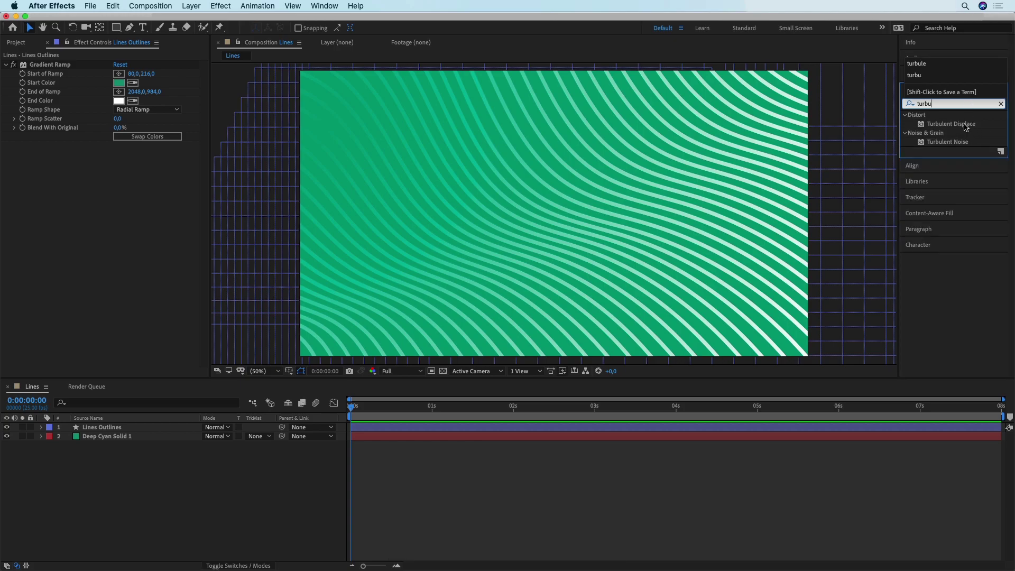
{"action": "left_click_drag", "start_coordinate": [973, 126], "coordinate": [127, 428]}
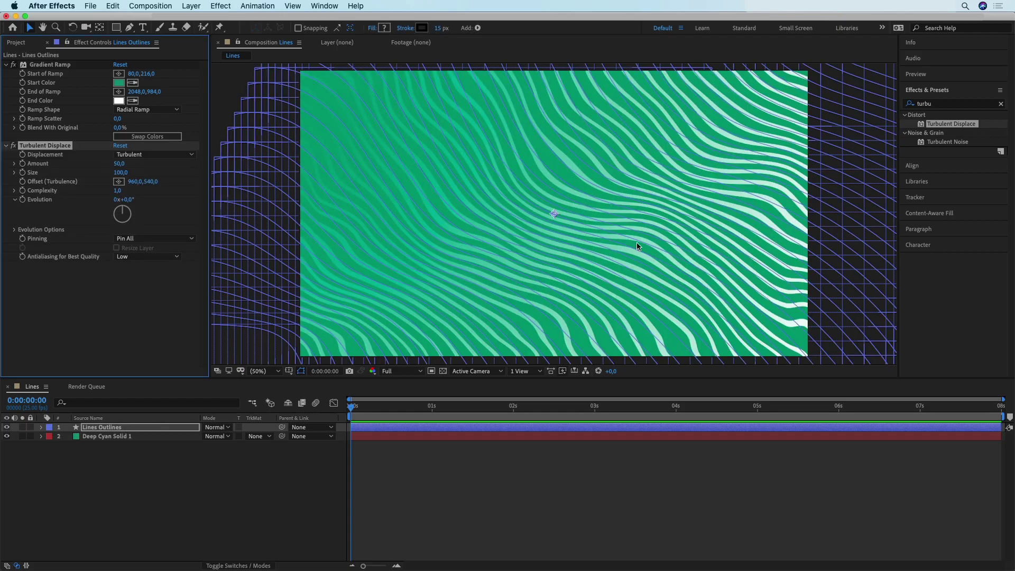
{"action": "left_click", "coordinate": [1001, 104]}
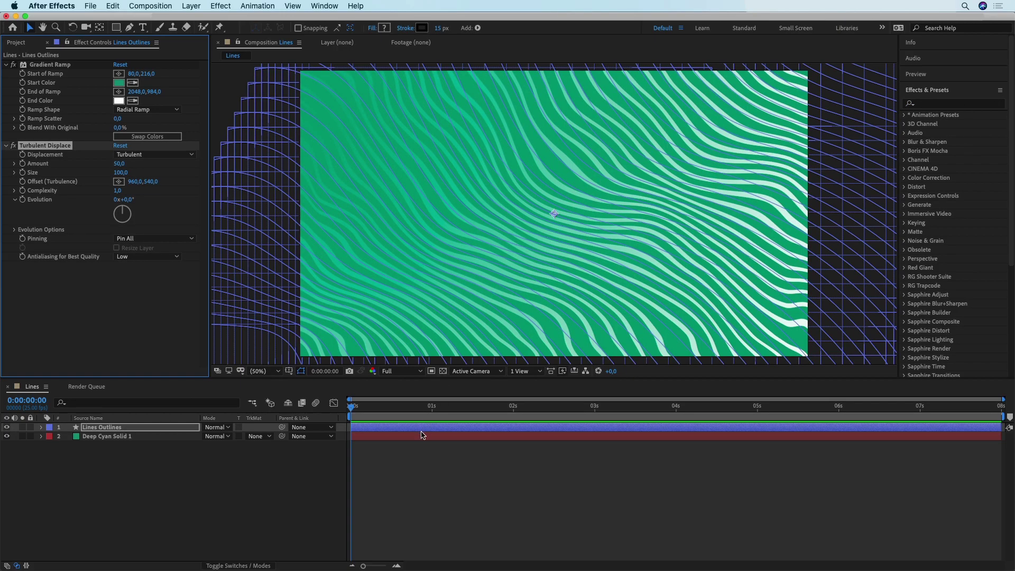
{"action": "left_click", "coordinate": [409, 480]}
{"action": "left_click_drag", "start_coordinate": [351, 408], "coordinate": [324, 420]}
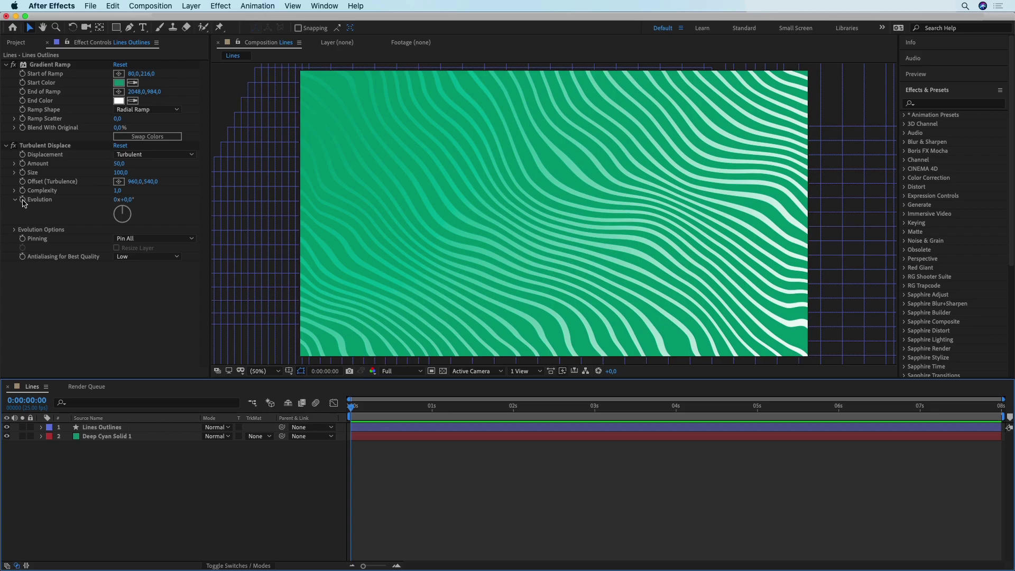
Step: Keyframe Evolution from 0 at 0:00 to 1 revolution at 5 seconds, then scrub to preview
{"action": "left_click", "coordinate": [23, 202]}
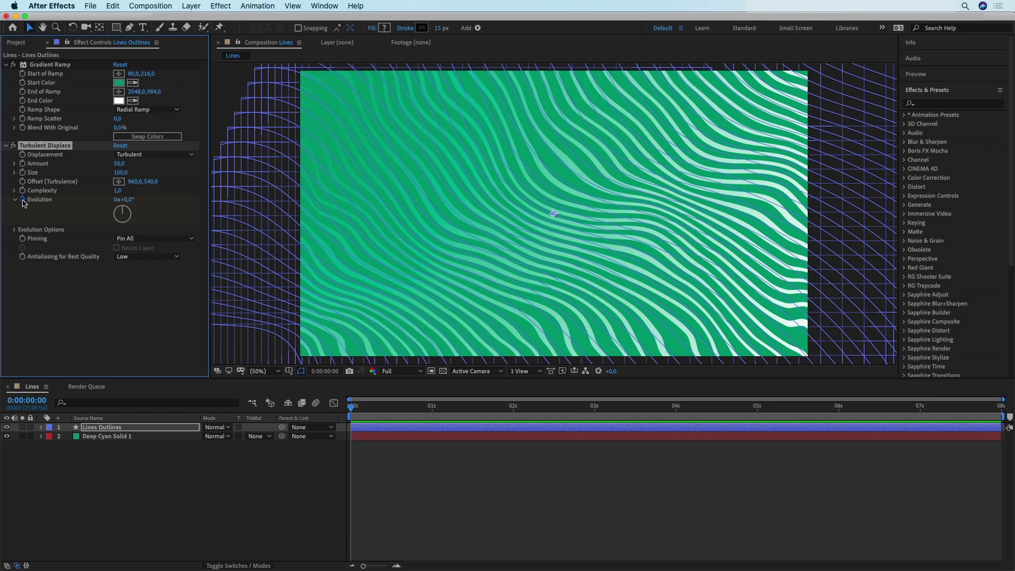
{"action": "left_click", "coordinate": [758, 412]}
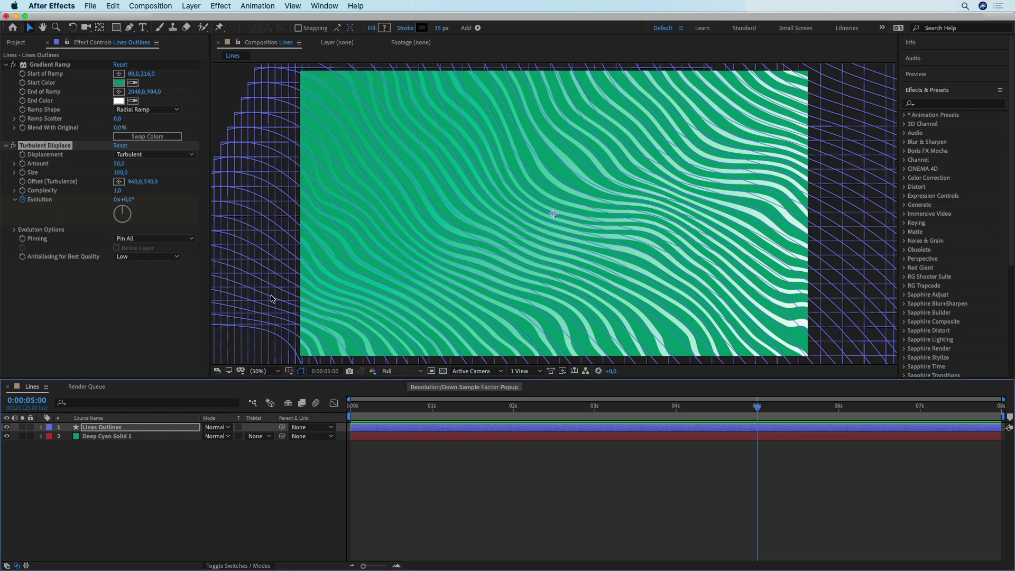
{"action": "left_click", "coordinate": [118, 200]}
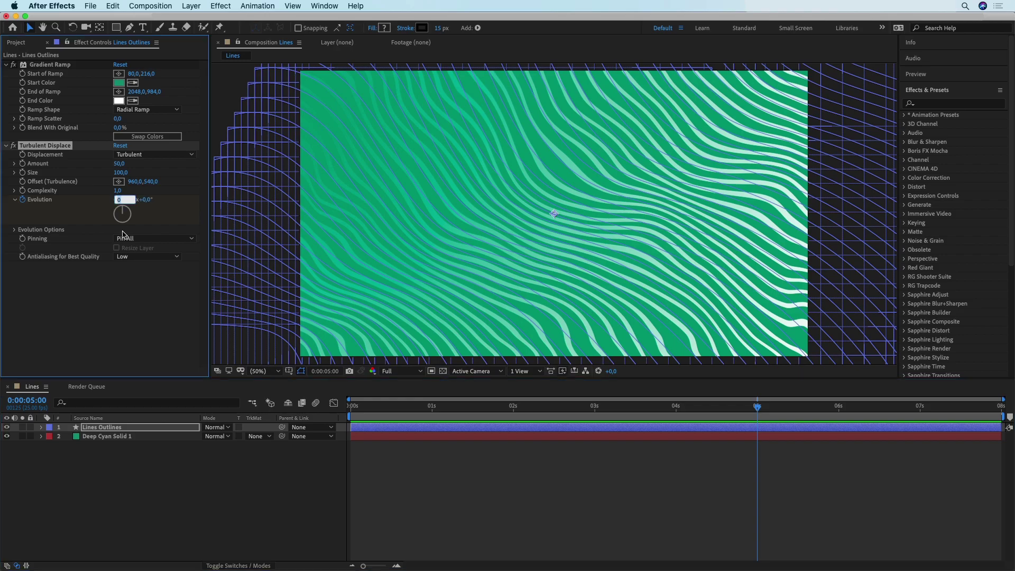
{"action": "type", "text": "1"}
{"action": "left_click", "coordinate": [137, 295]}
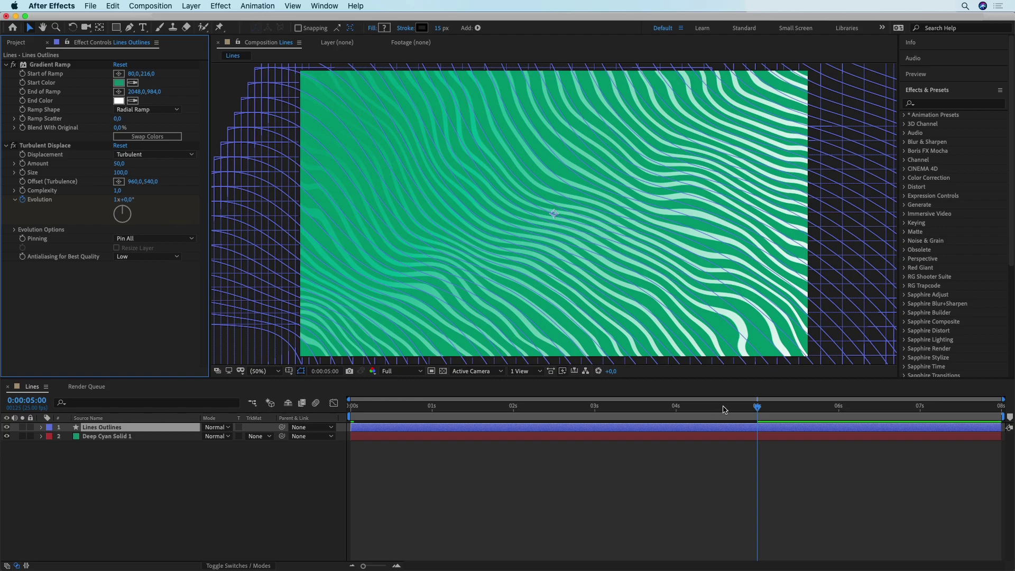
{"action": "left_click_drag", "start_coordinate": [725, 407], "coordinate": [685, 407]}
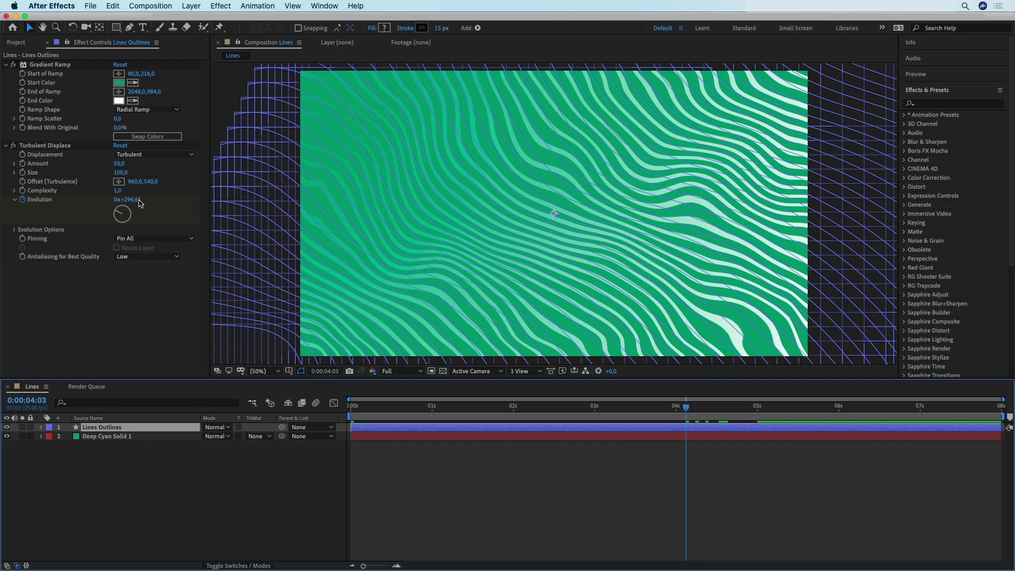
{"action": "left_click", "coordinate": [464, 416]}
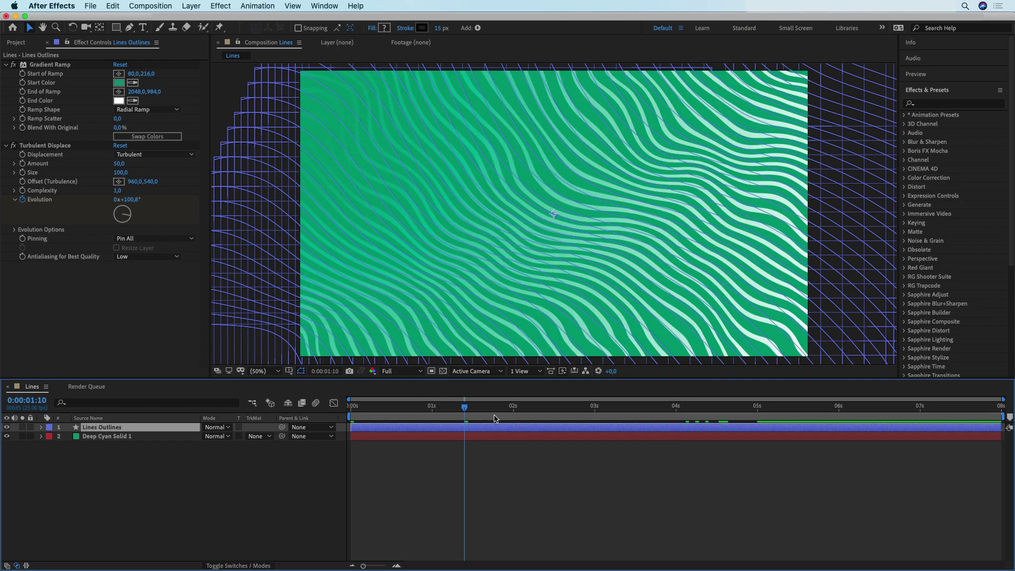
Step: Set Turbulent Displace Amount to 30 and Size to 80
{"action": "left_click", "coordinate": [119, 164]}
{"action": "type", "text": "30"}
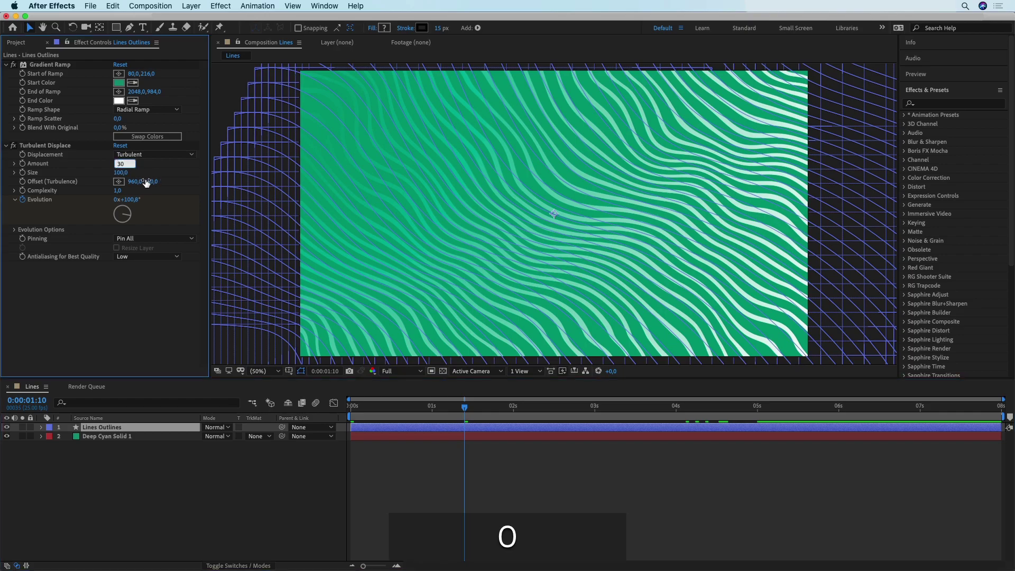
{"action": "key", "text": "Tab"}
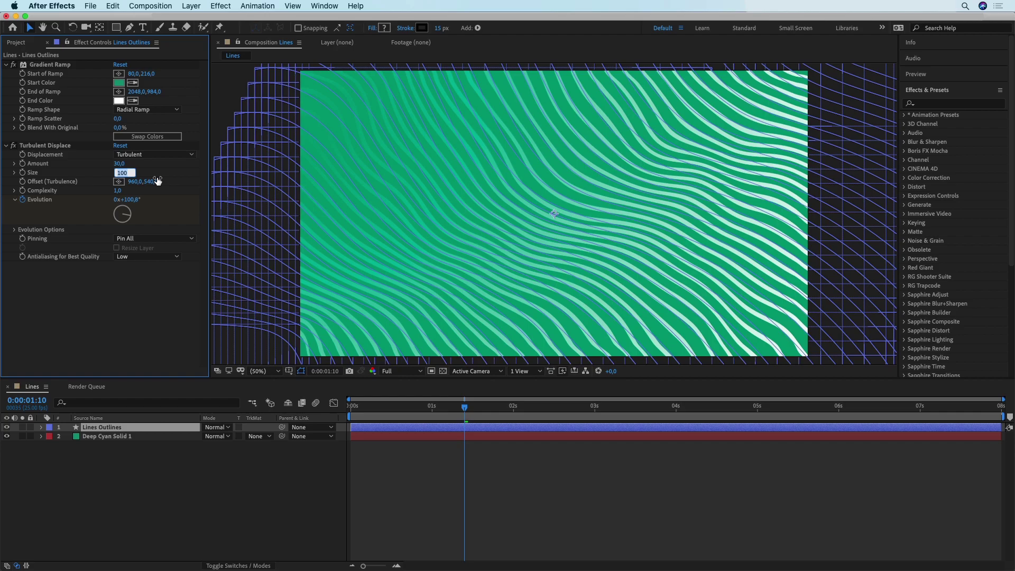
{"action": "type", "text": "80"}
{"action": "left_click", "coordinate": [161, 299]}
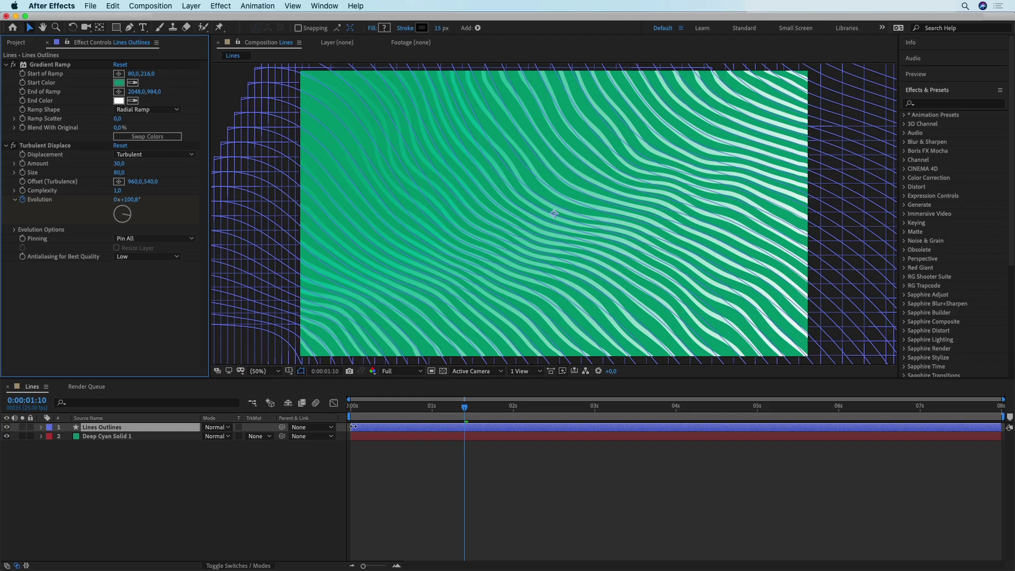
Step: Play the animation from the start and scrub to around the six-second mark
{"action": "left_click", "coordinate": [354, 414]}
{"action": "key", "text": "space"}
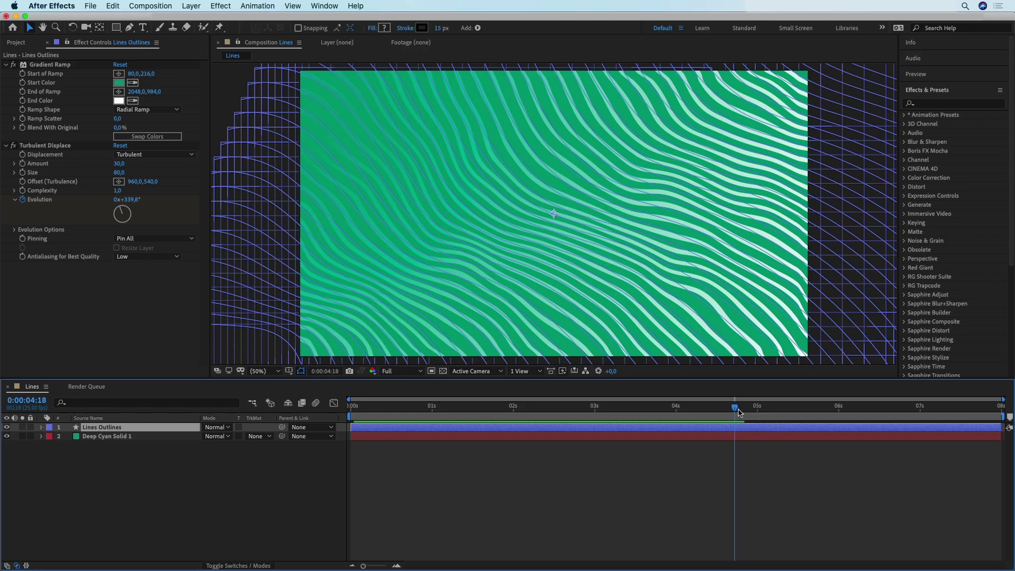
{"action": "left_click_drag", "start_coordinate": [740, 413], "coordinate": [843, 414]}
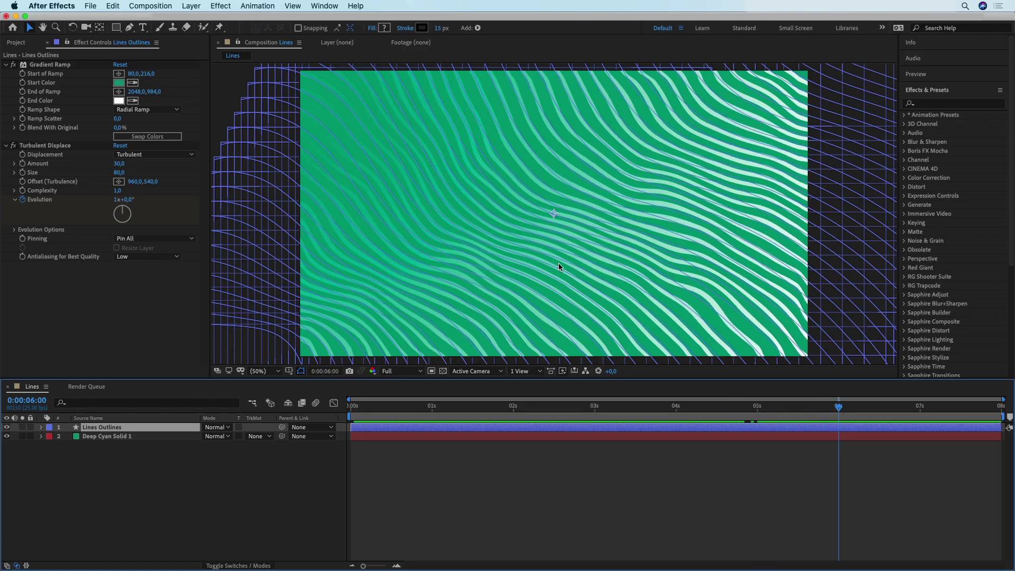
Step: Expose the Turbulent Displace Evolution property in the timeline and add an expression to it
{"action": "left_click", "coordinate": [42, 428]}
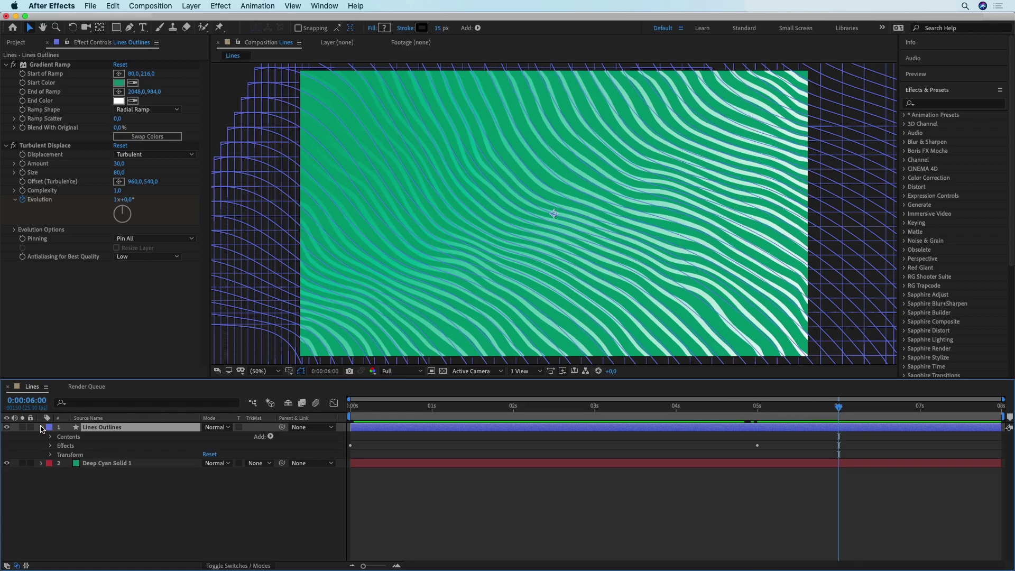
{"action": "left_click", "coordinate": [50, 446]}
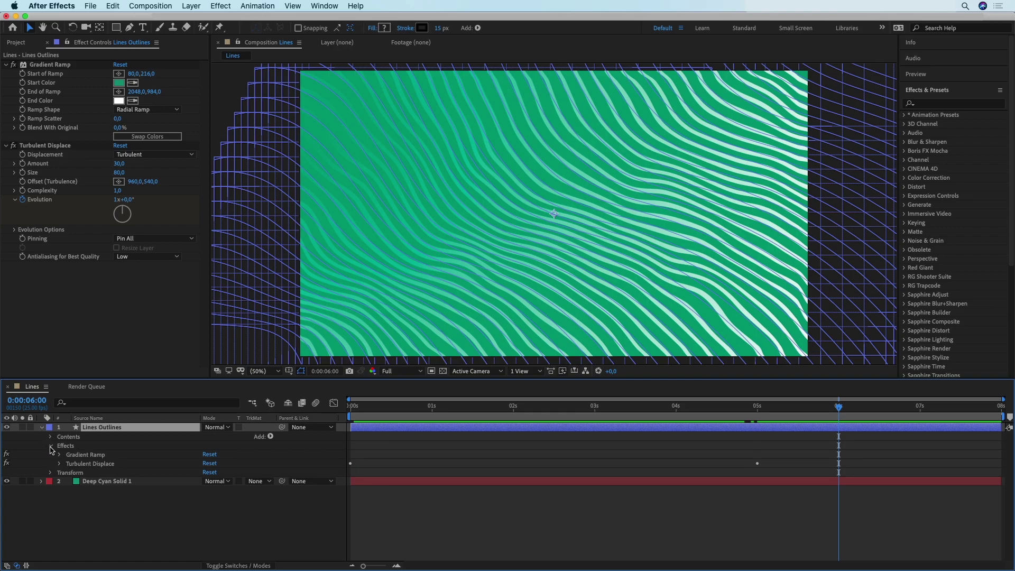
{"action": "left_click", "coordinate": [59, 464]}
{"action": "scroll", "coordinate": [66, 470], "scroll_direction": "down", "scroll_amount": 2}
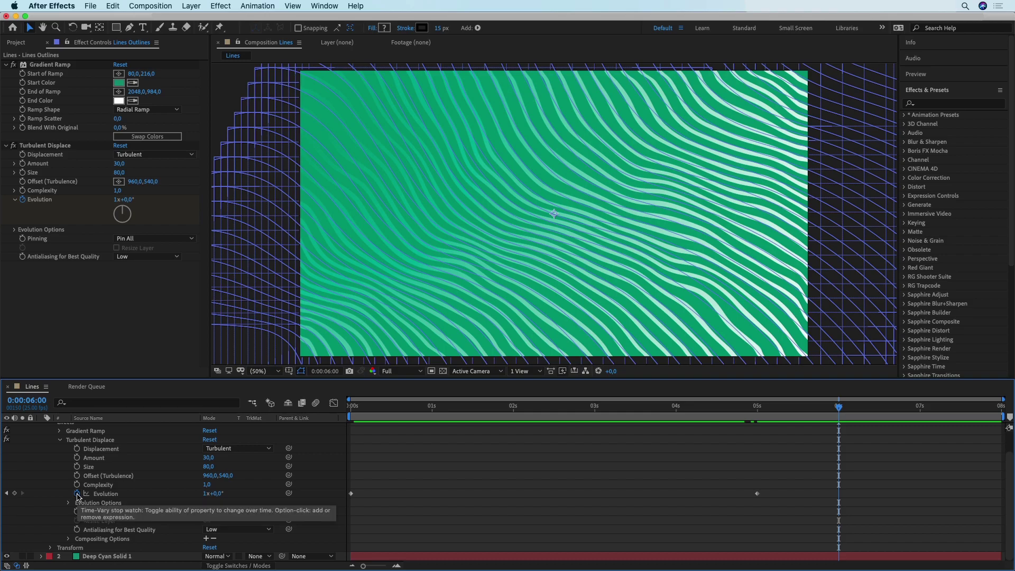
{"action": "left_click", "coordinate": [78, 494], "text": "alt"}
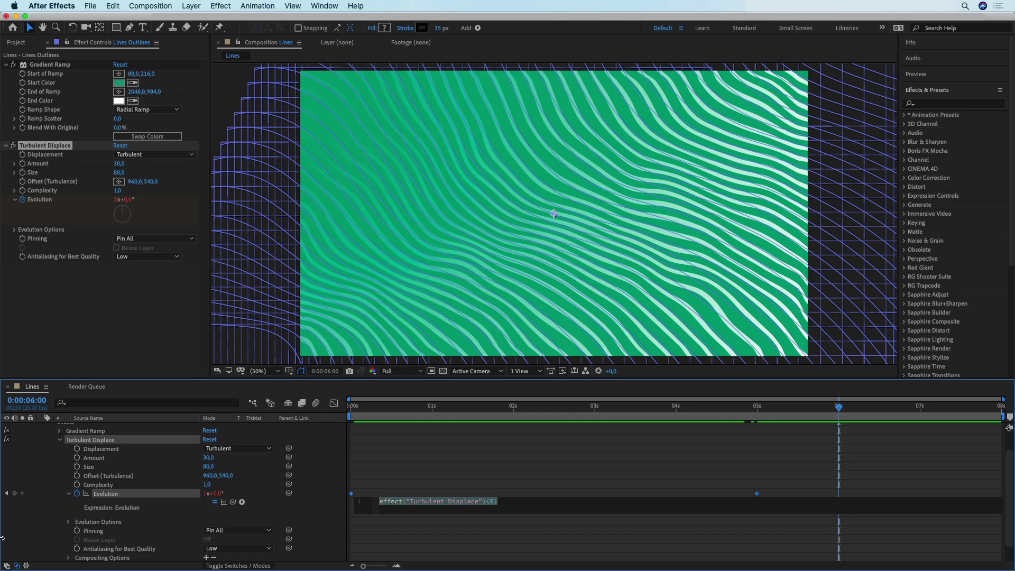
Step: Insert loopOut into the Evolution expression with loop type 'offset'
{"action": "left_click", "coordinate": [242, 503]}
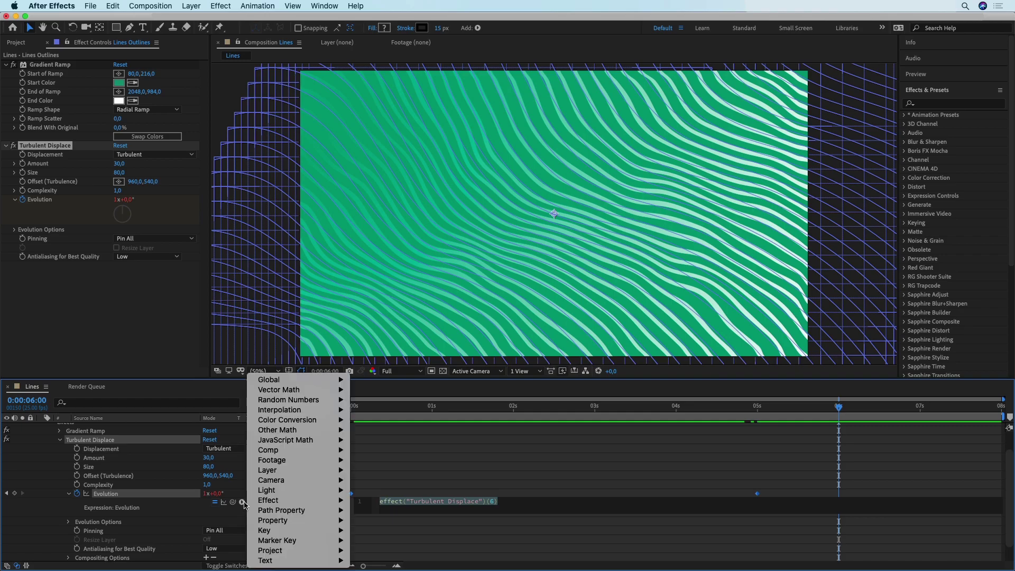
{"action": "mouse_move", "coordinate": [296, 520]}
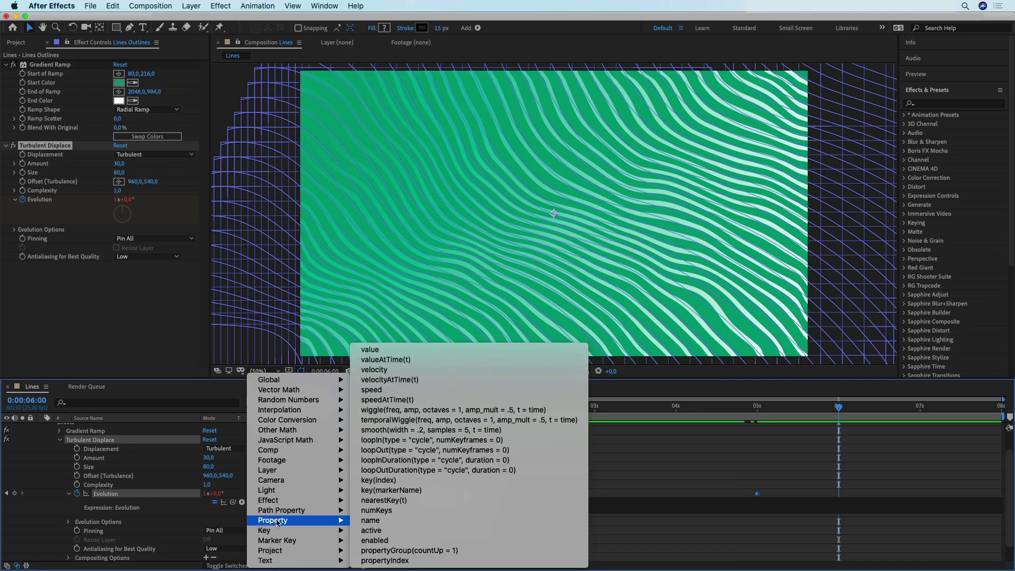
{"action": "left_click", "coordinate": [404, 450]}
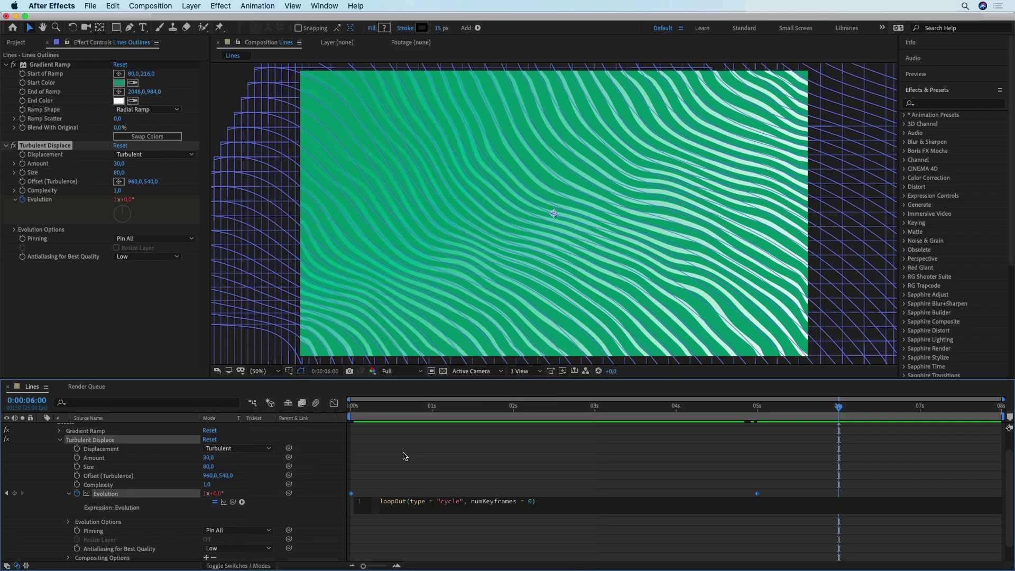
{"action": "left_click", "coordinate": [460, 502]}
{"action": "key", "text": "BackSpace"}
{"action": "key", "text": "BackSpace"}
{"action": "key", "text": "BackSpace"}
{"action": "key", "text": "BackSpace"}
{"action": "key", "text": "BackSpace"}
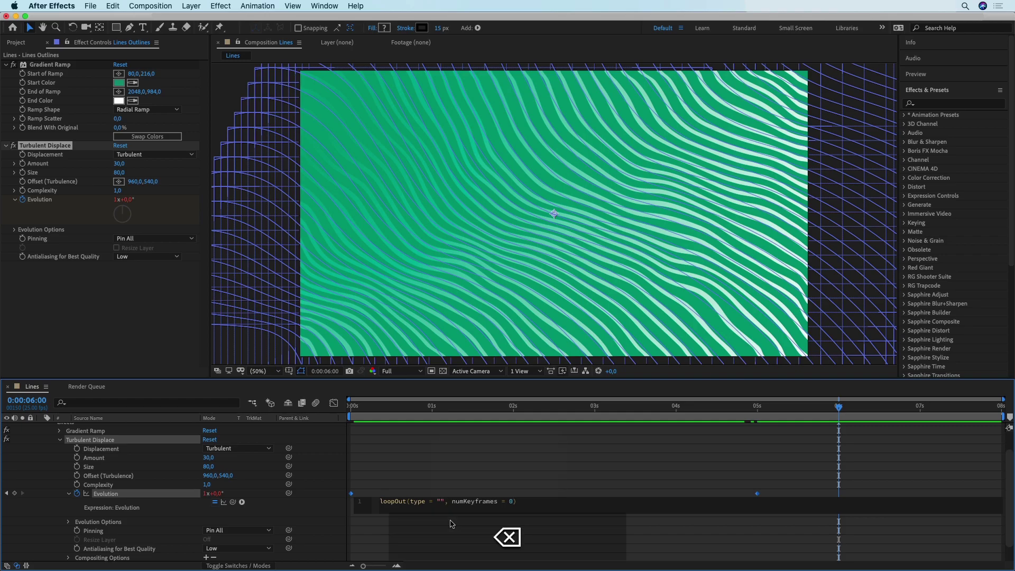
{"action": "type", "text": "off"}
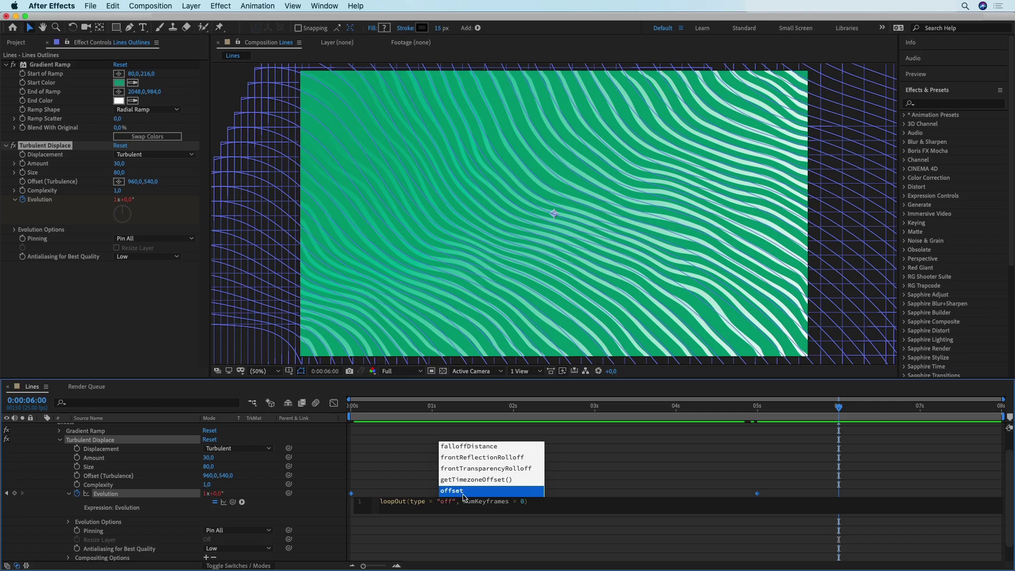
{"action": "left_click", "coordinate": [459, 493]}
{"action": "left_click", "coordinate": [503, 484]}
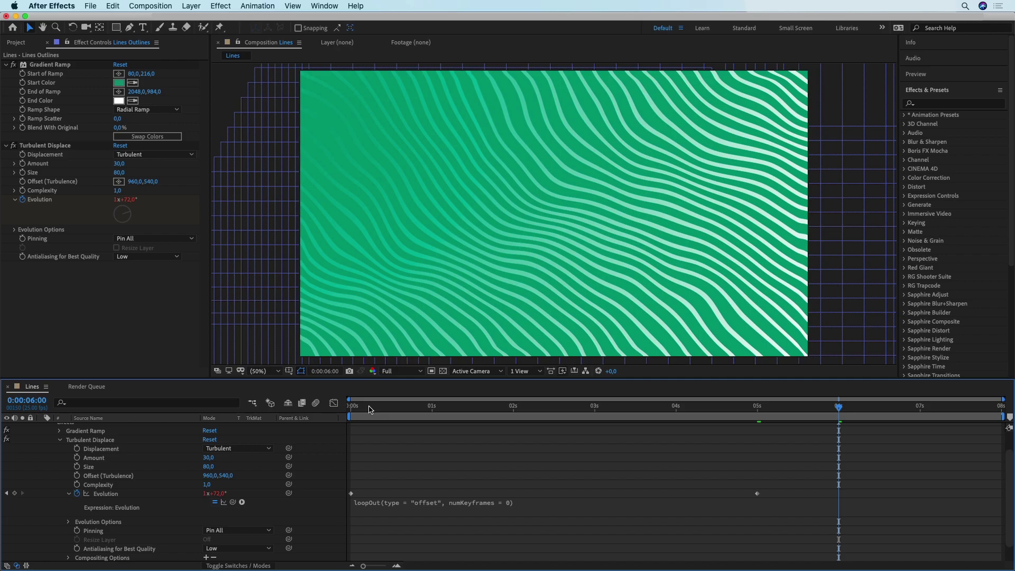
Step: Play and scrub the animation to confirm the turbulence keeps evolving
{"action": "key", "text": "space"}
{"action": "left_click_drag", "start_coordinate": [555, 418], "coordinate": [917, 416]}
{"action": "scroll", "coordinate": [191, 472], "scroll_direction": "up", "scroll_amount": 1}
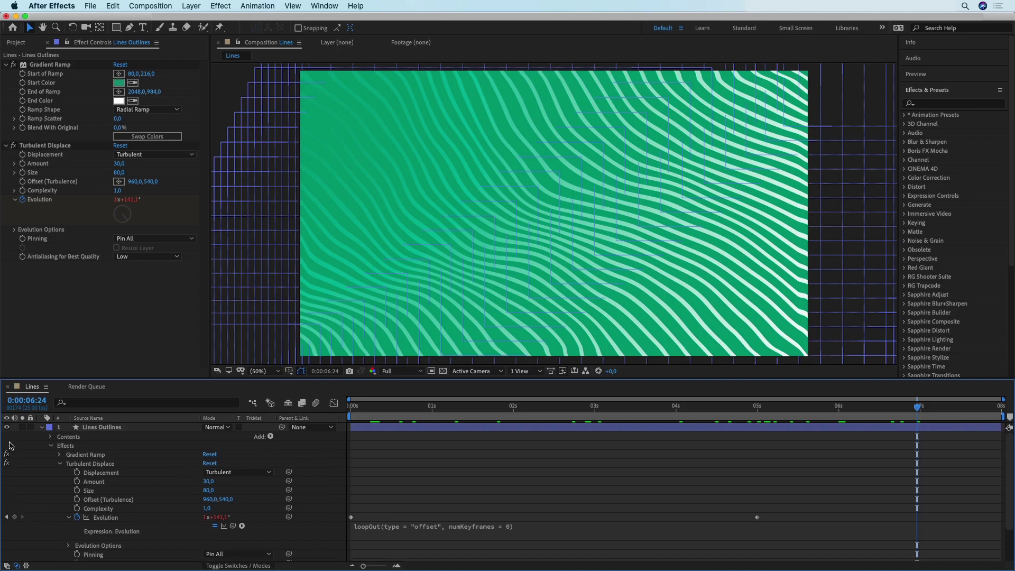
Step: Extend the Lines composition's duration from 8 seconds to 0:01:08:00 in Composition Settings
{"action": "left_click", "coordinate": [42, 428]}
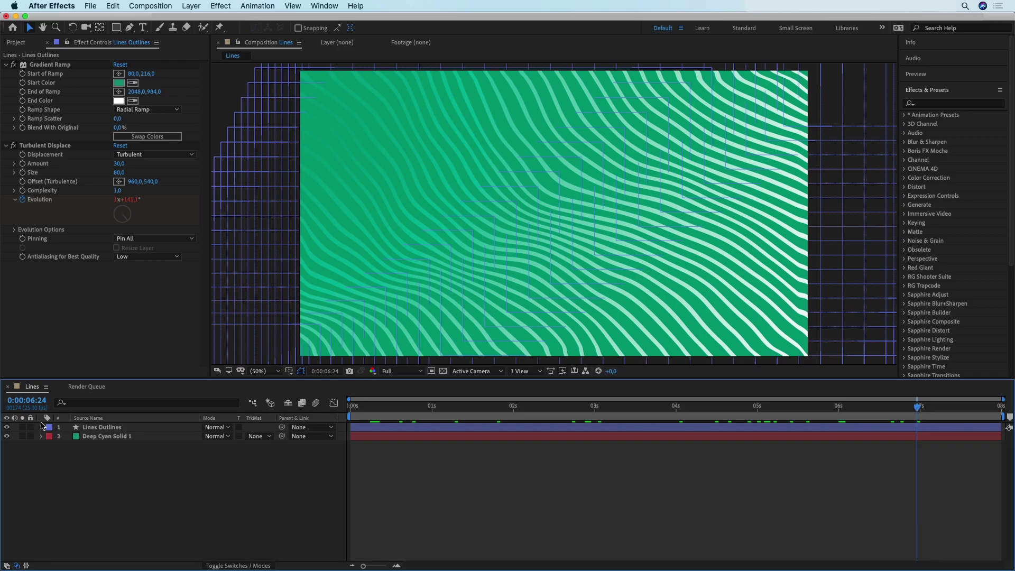
{"action": "right_click", "coordinate": [31, 388]}
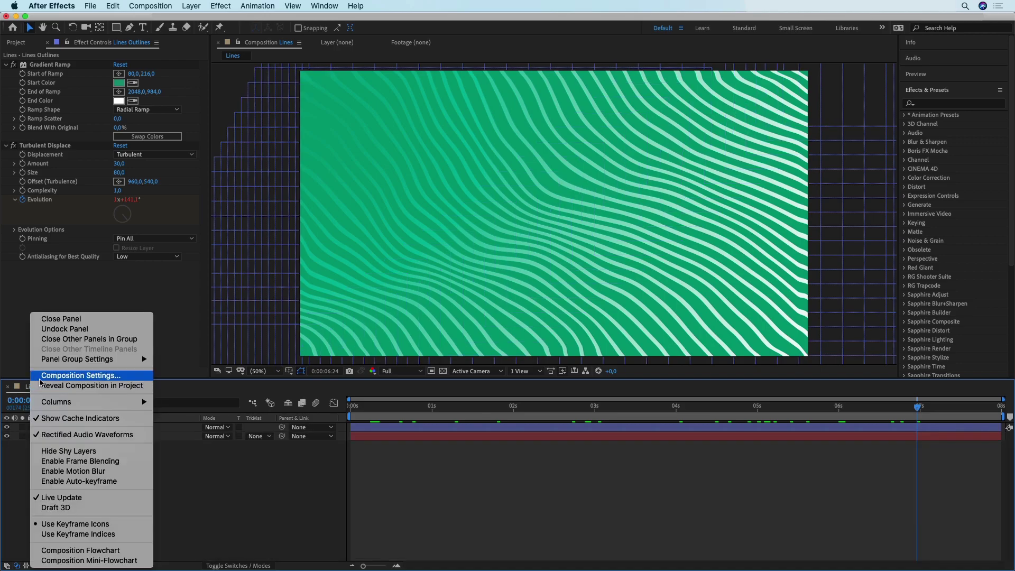
{"action": "left_click", "coordinate": [40, 376]}
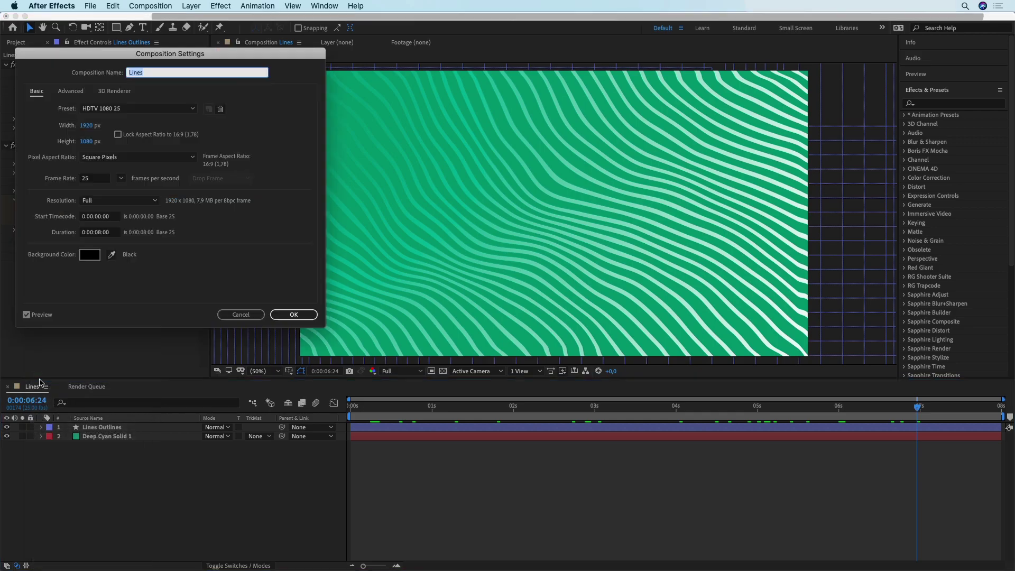
{"action": "left_click", "coordinate": [96, 237]}
{"action": "key", "text": "Left"}
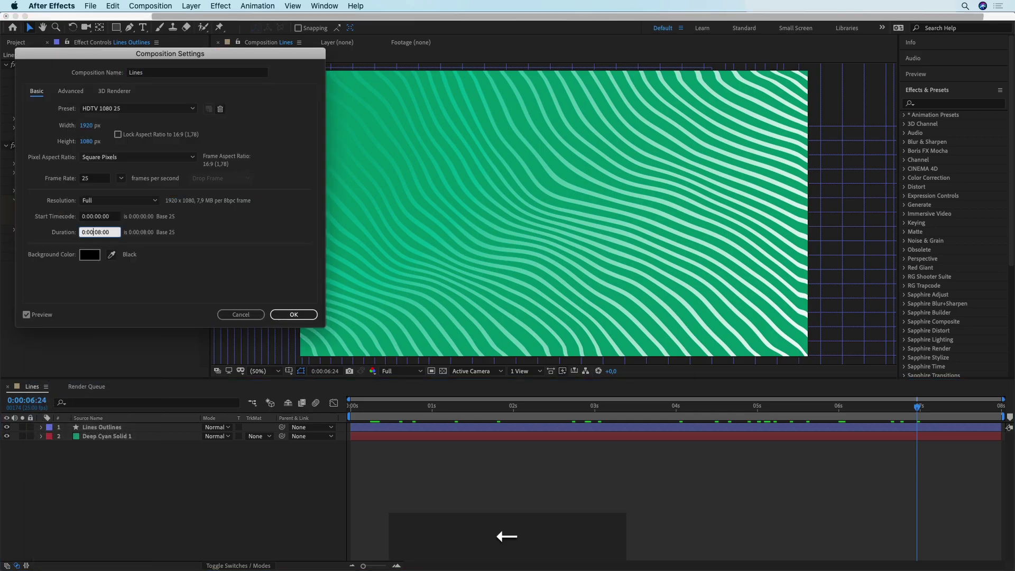
{"action": "type", "text": "1"}
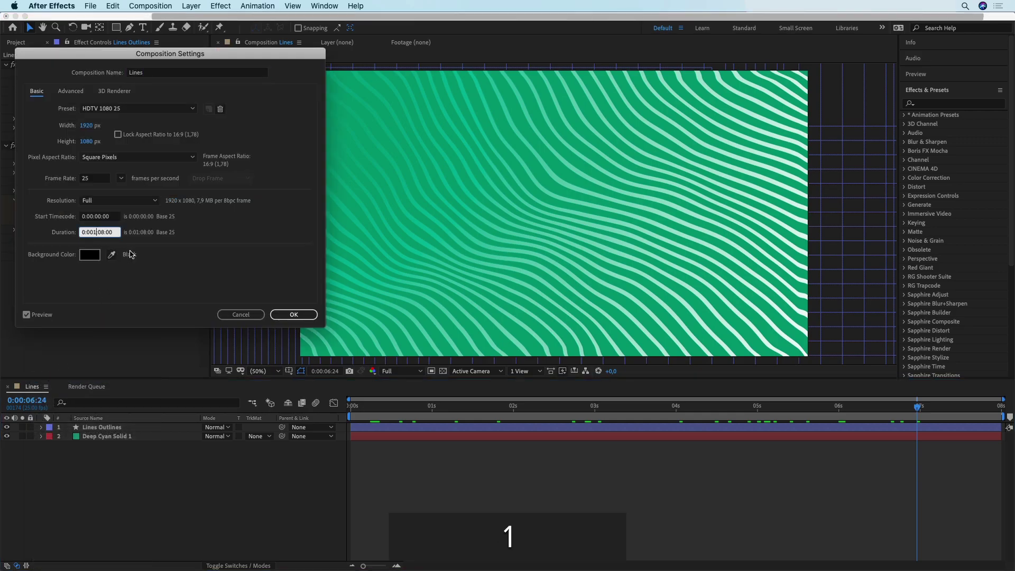
{"action": "left_click", "coordinate": [293, 315]}
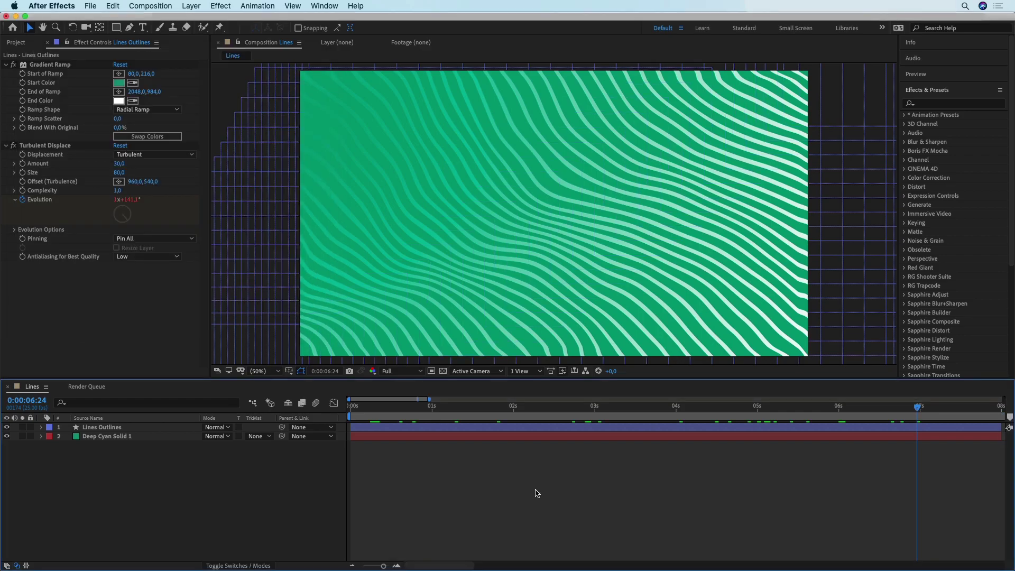
Step: Stretch the Lines Outlines and Deep Cyan Solid 1 layers to the end of the composition
{"action": "left_click_drag", "start_coordinate": [465, 436], "coordinate": [975, 465]}
{"action": "key", "text": "minus"}
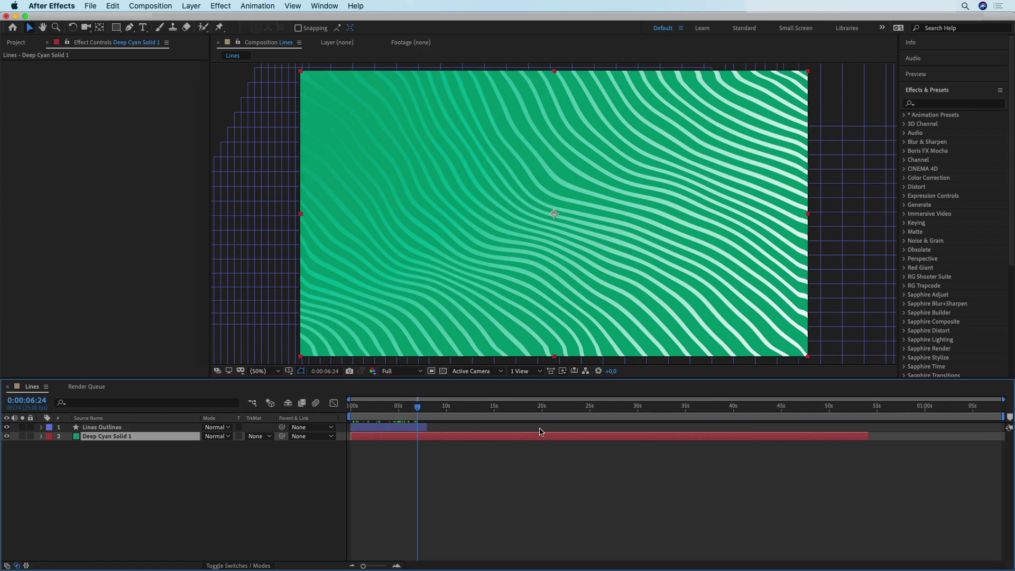
{"action": "left_click_drag", "start_coordinate": [425, 429], "coordinate": [1005, 430]}
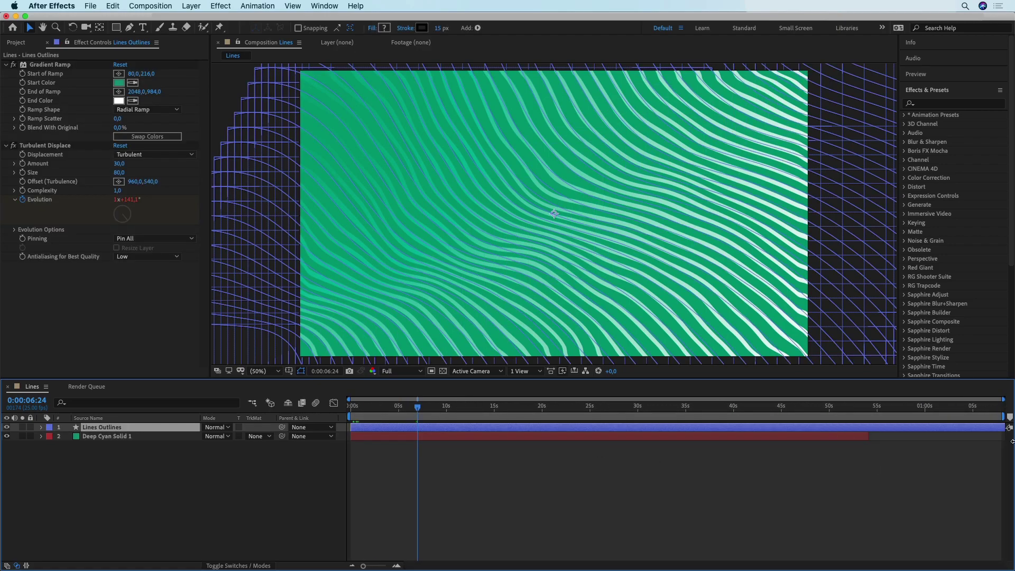
{"action": "left_click", "coordinate": [867, 436]}
{"action": "left_click_drag", "start_coordinate": [866, 437], "coordinate": [1005, 437]}
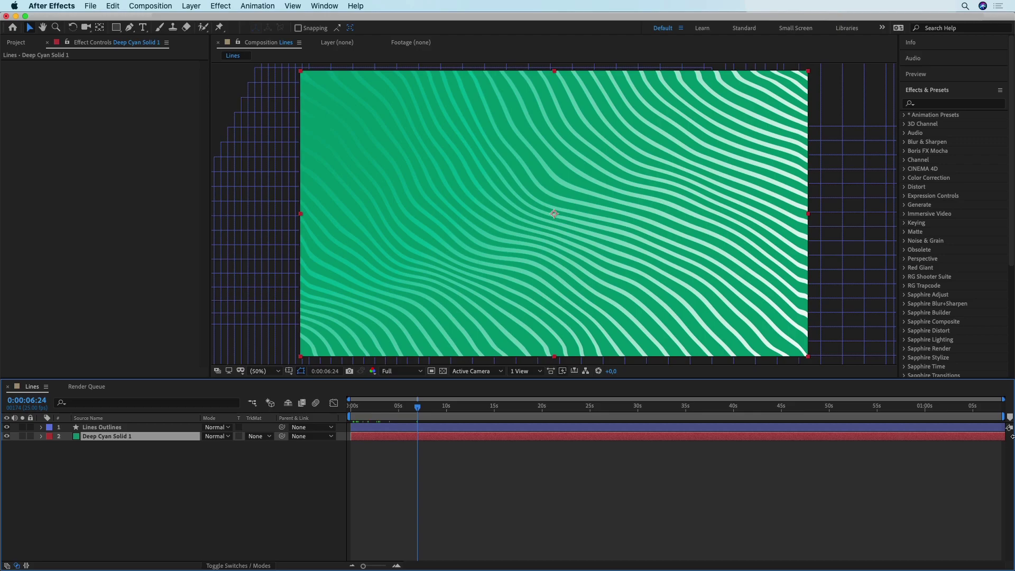
Step: Preview the animation from about 41 seconds to confirm the lines still move
{"action": "left_click", "coordinate": [746, 410]}
{"action": "left_click", "coordinate": [751, 502]}
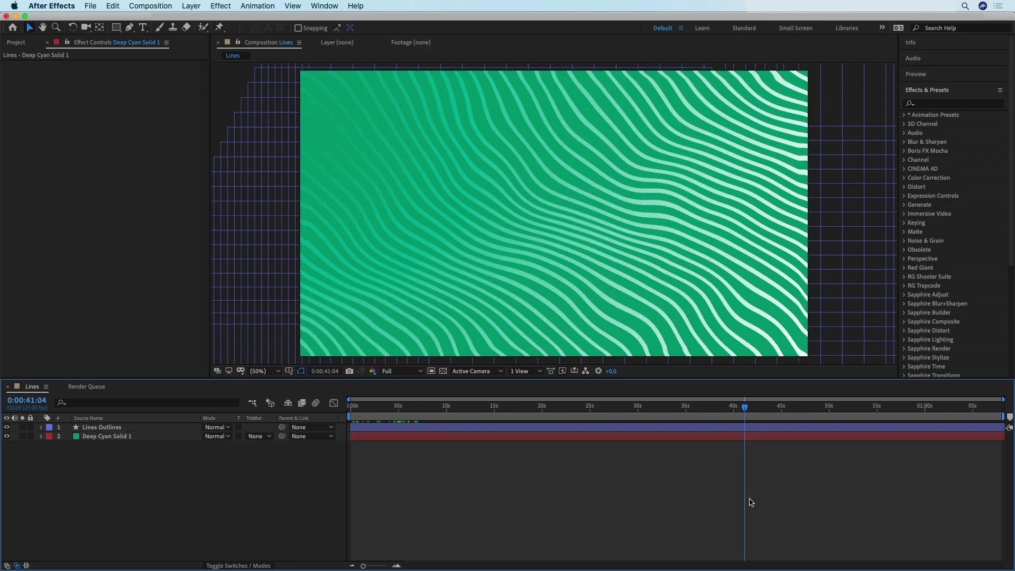
{"action": "key", "text": "space"}
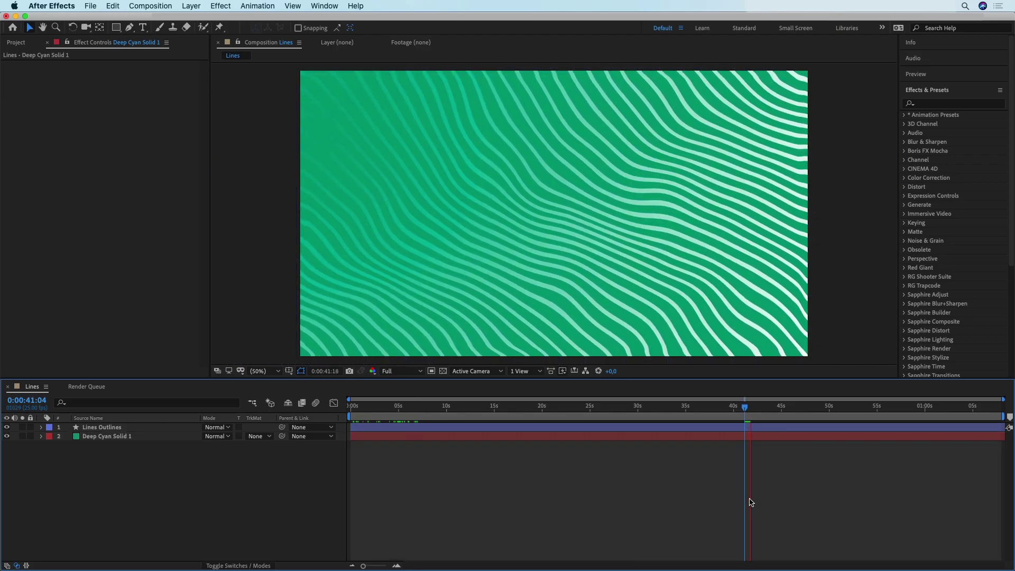